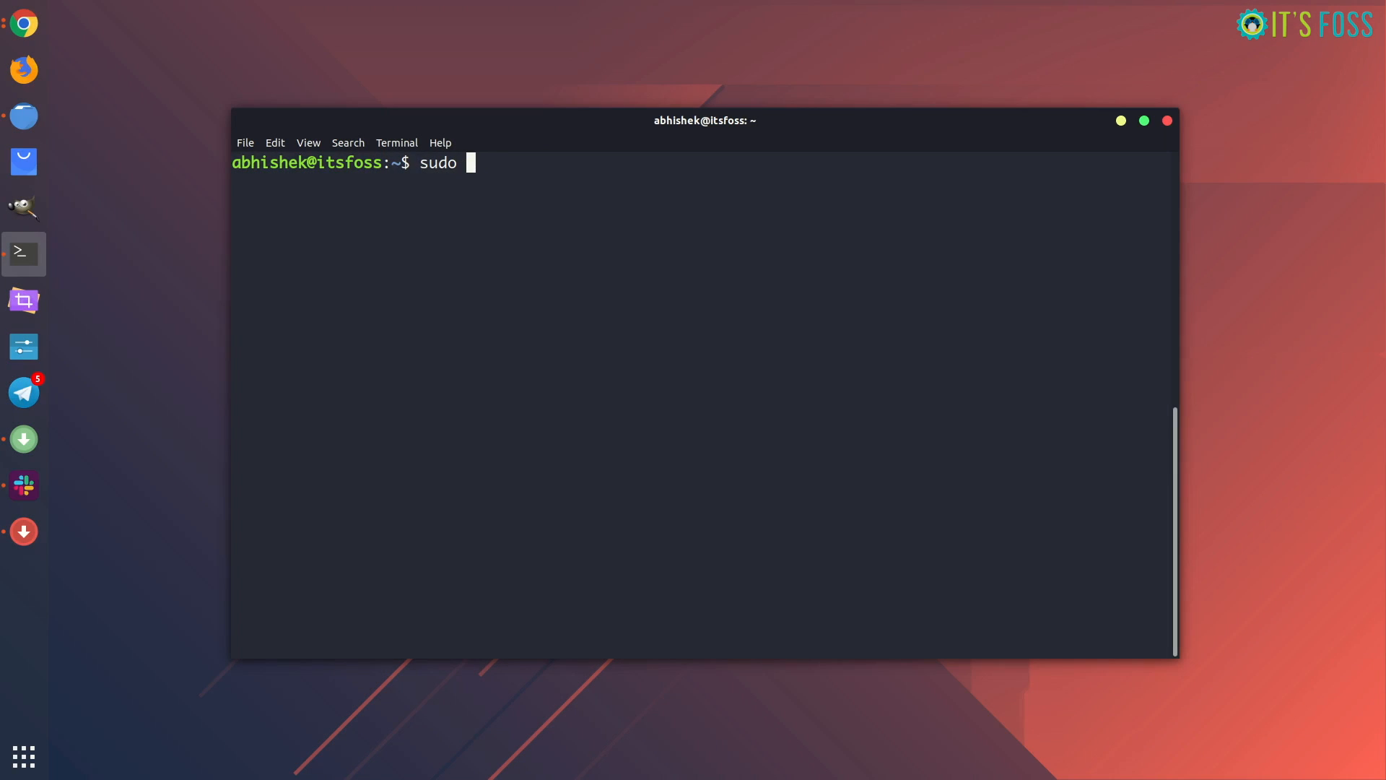
type("apt u")
type("pdate")
- Run 'sudo apt update' with the admin password so 2 upgradable packages are reported
key("Return")
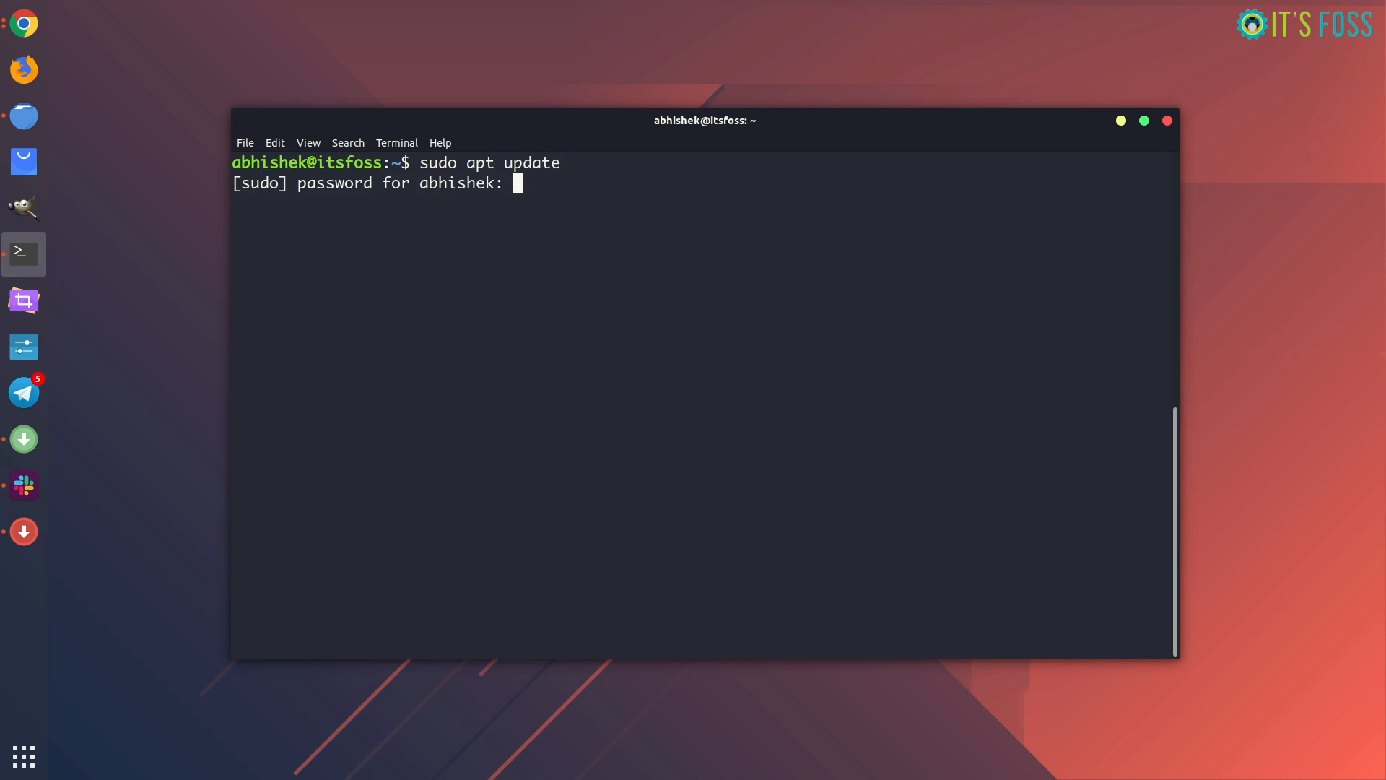
key("Return")
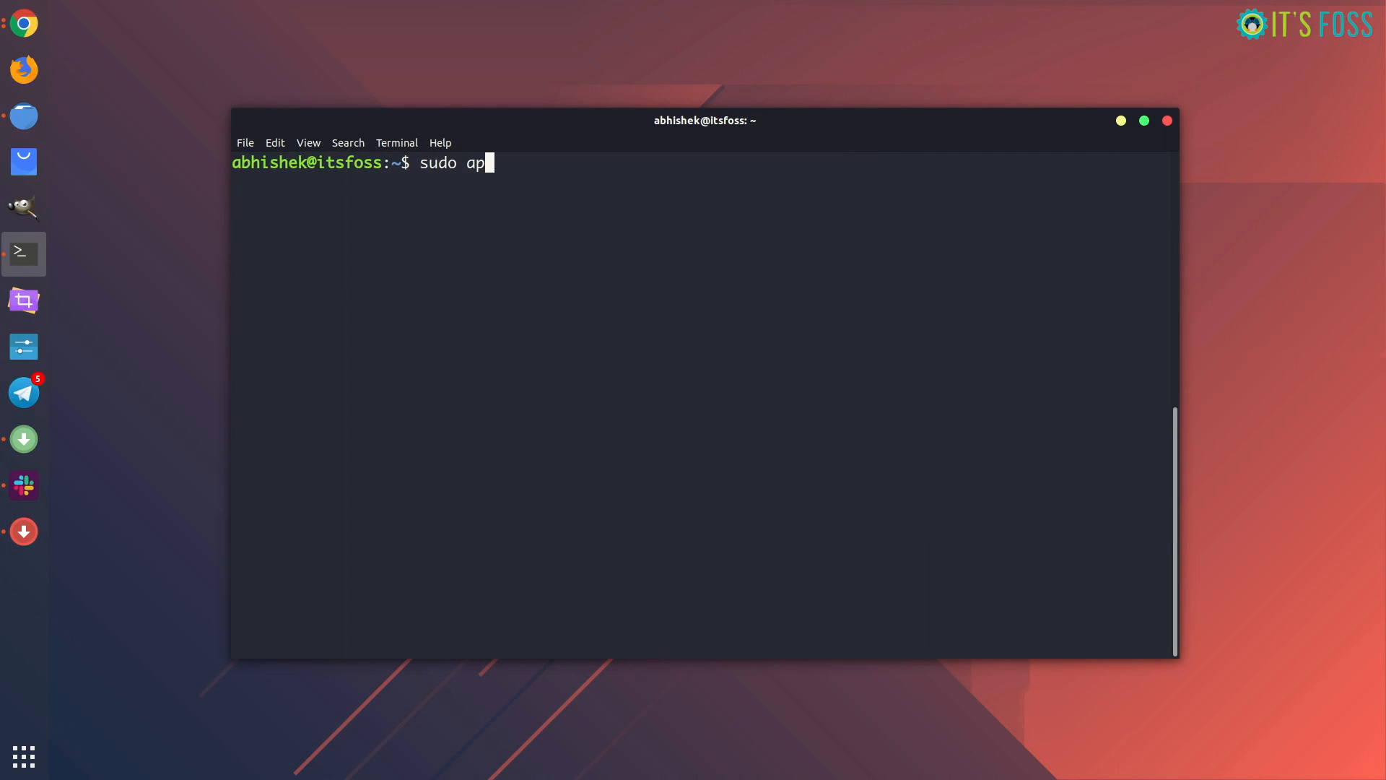
type("t upgr")
type("ade")
- Run 'sudo apt upgrade' and answer y to install new olive-editor and snapd versions
key("Return")
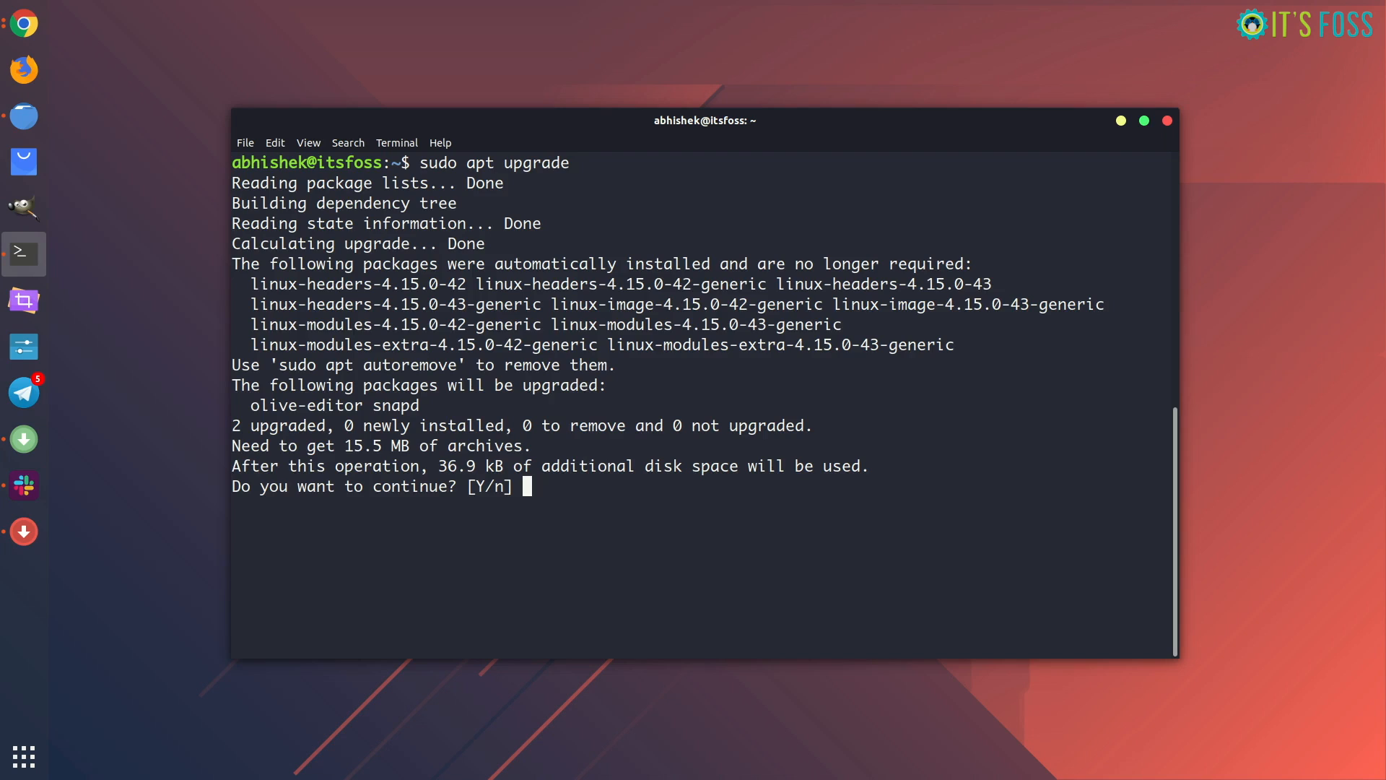
type("y")
left_click_drag(231, 426, 823, 422)
left_click(682, 485)
key("Return")
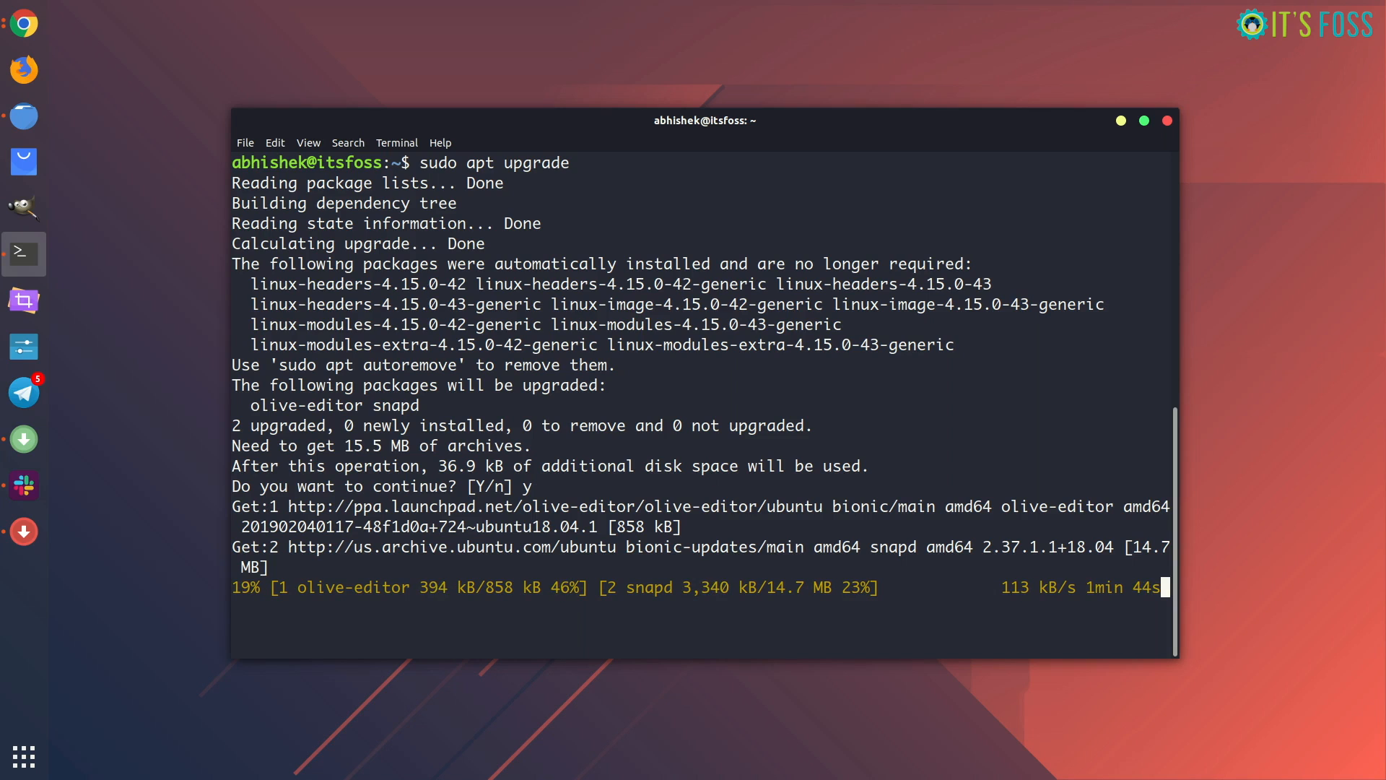
key("alt+Tab")
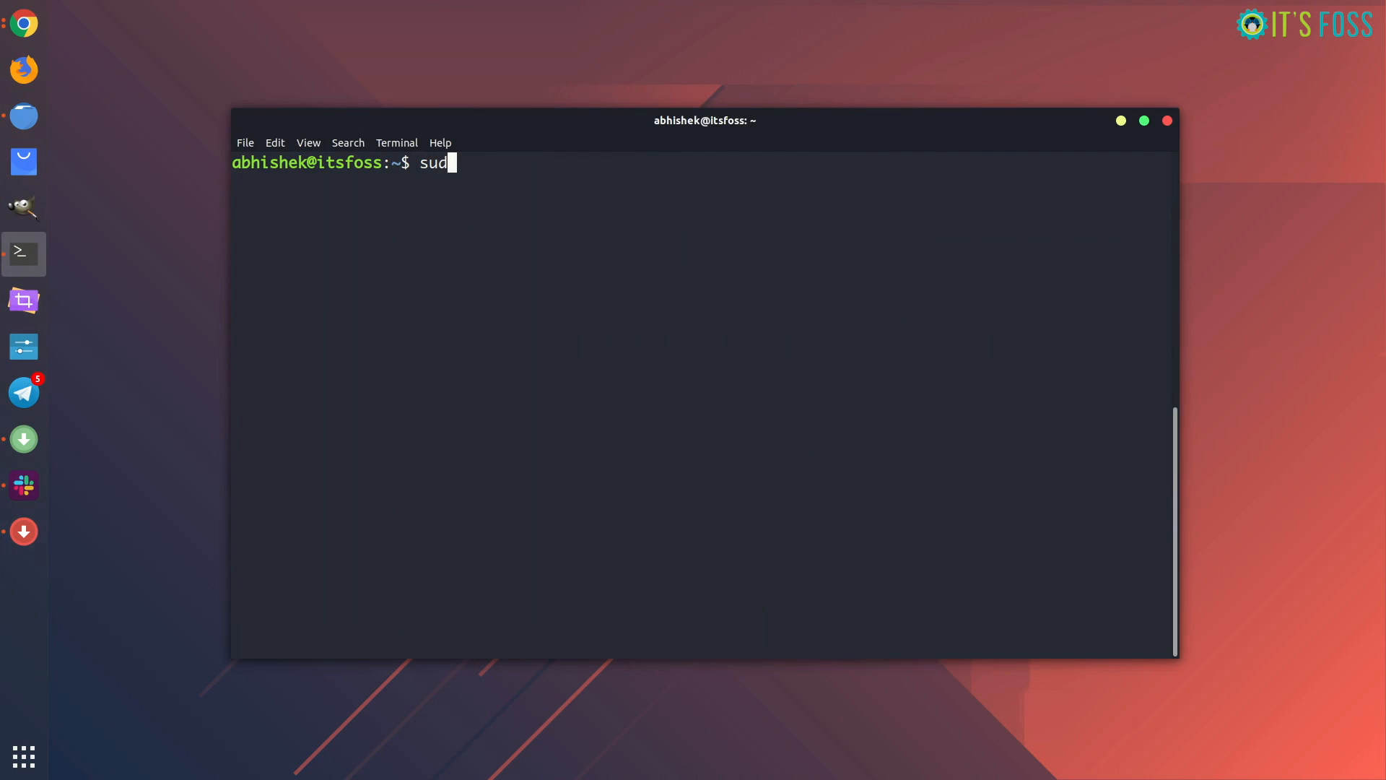
type("o apt ")
type("update ")
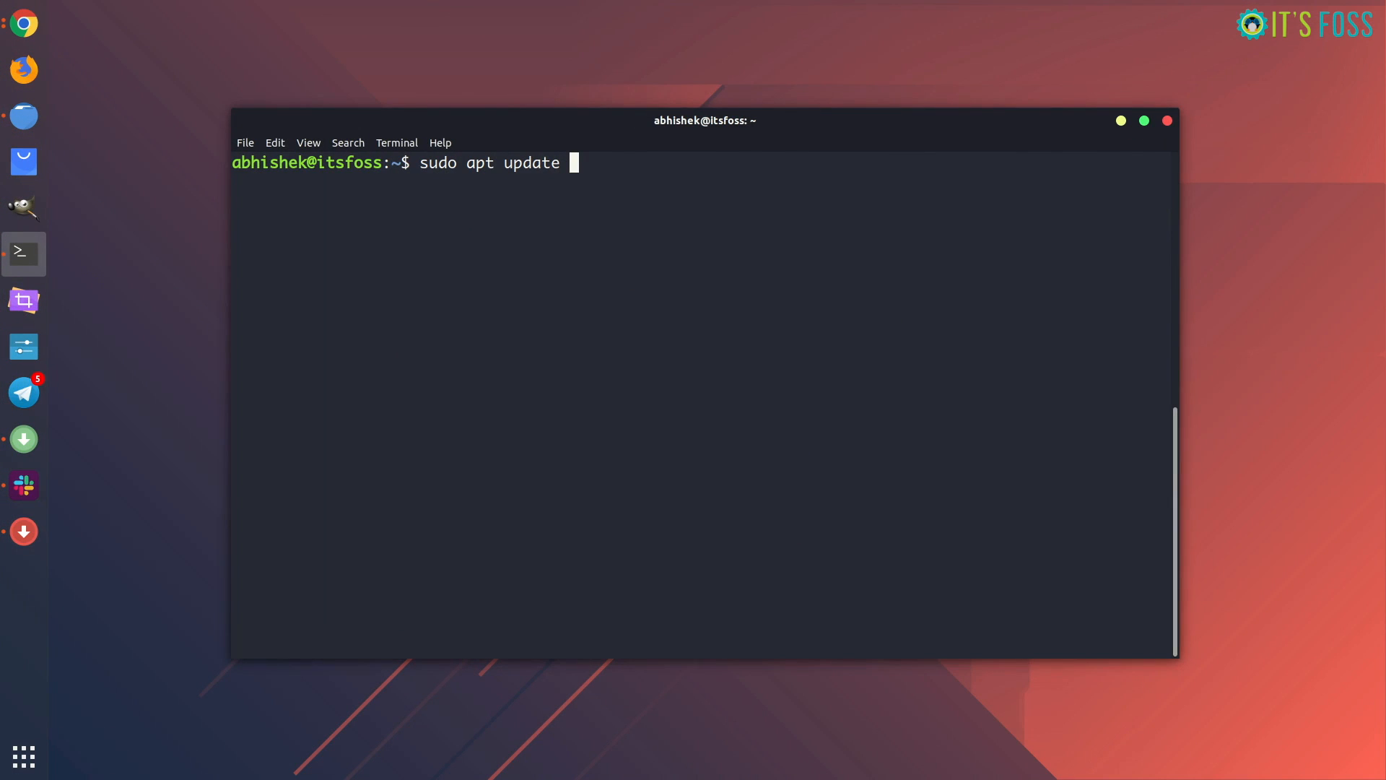
type("&& sudo a")
type("pt upg")
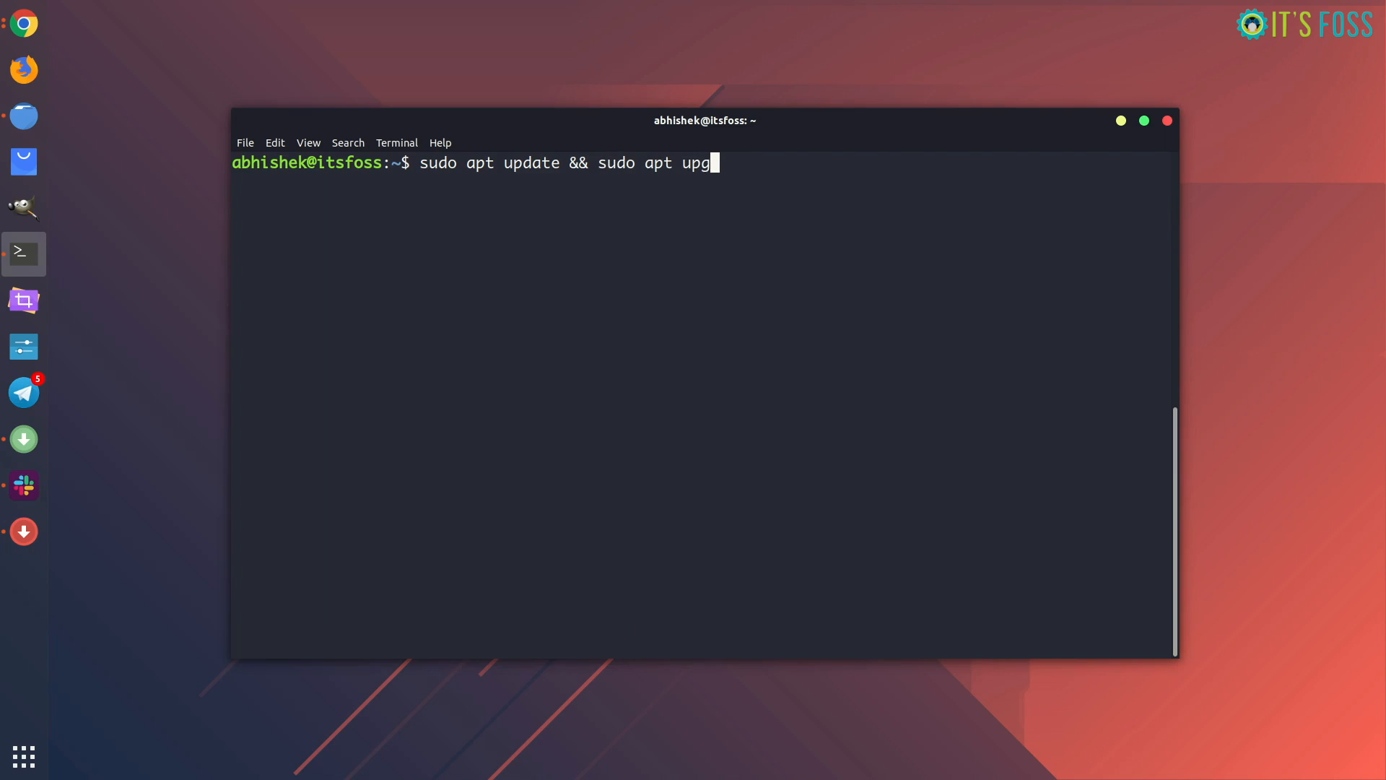
type("rd")
- Run 'sudo apt update && sudo apt upgrade -y' to refresh and upgrade without a confirmation prompt
key("BackSpace")
type("ade ")
type("-y")
key("Return")
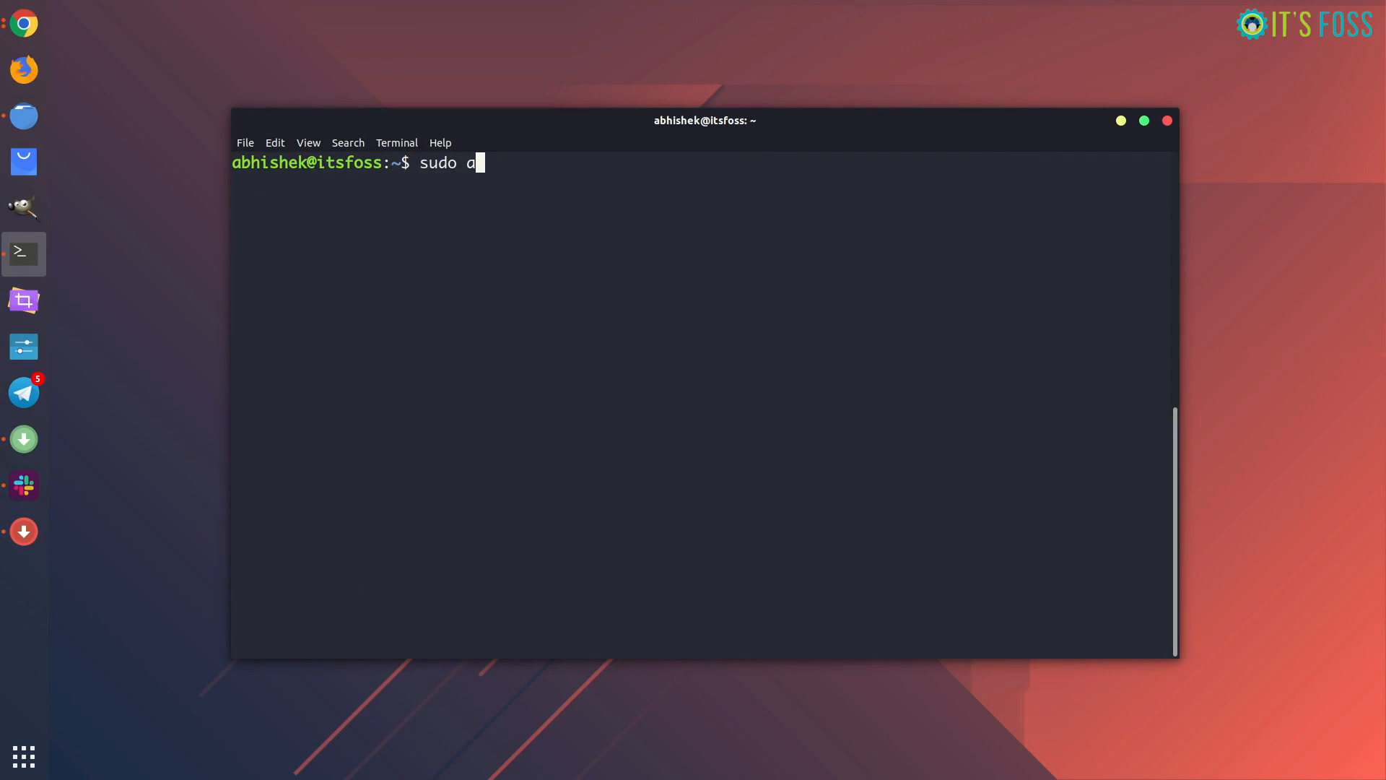
type("pt insta")
type("ll")
type(" pint")
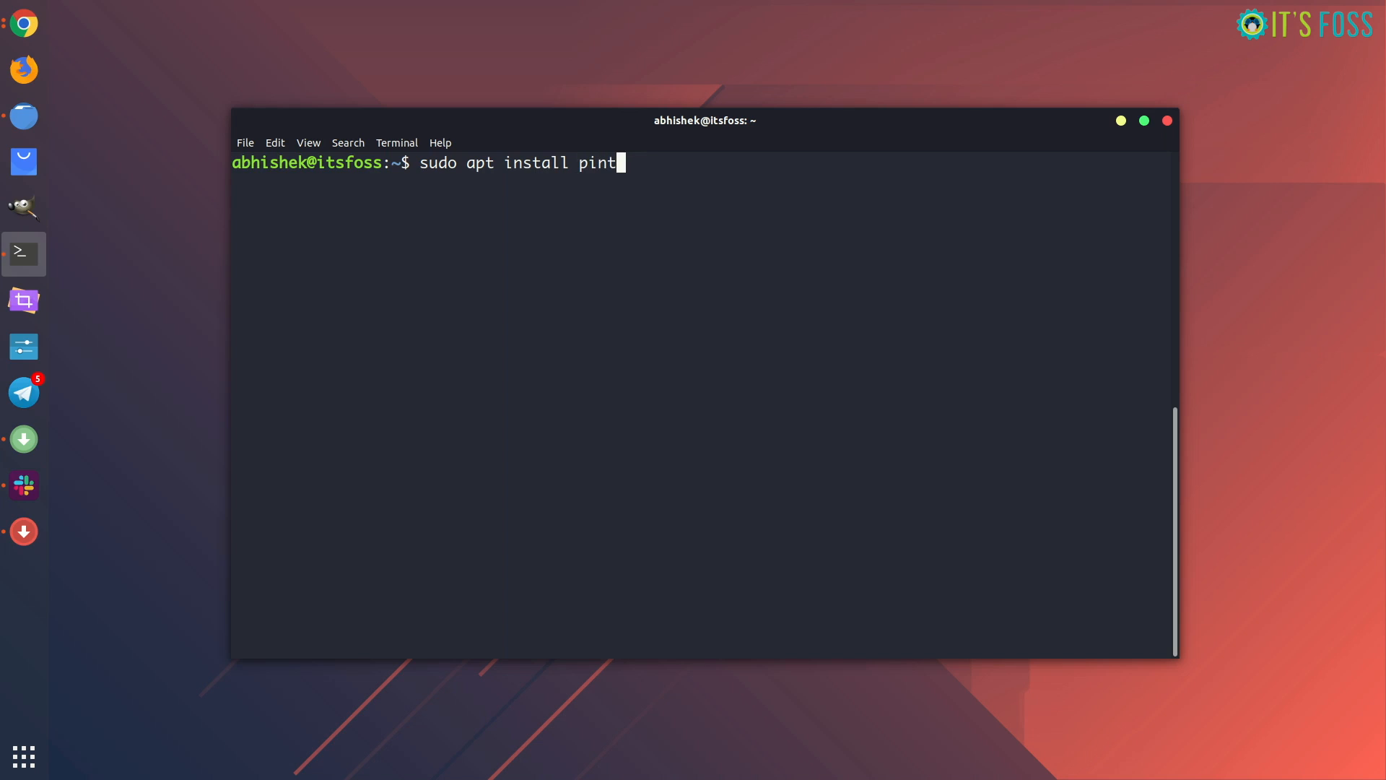
- Install pinta via 'sudo apt install pinta', confirming the 27 new Mono-related packages
key("Tab")
key("Tab")
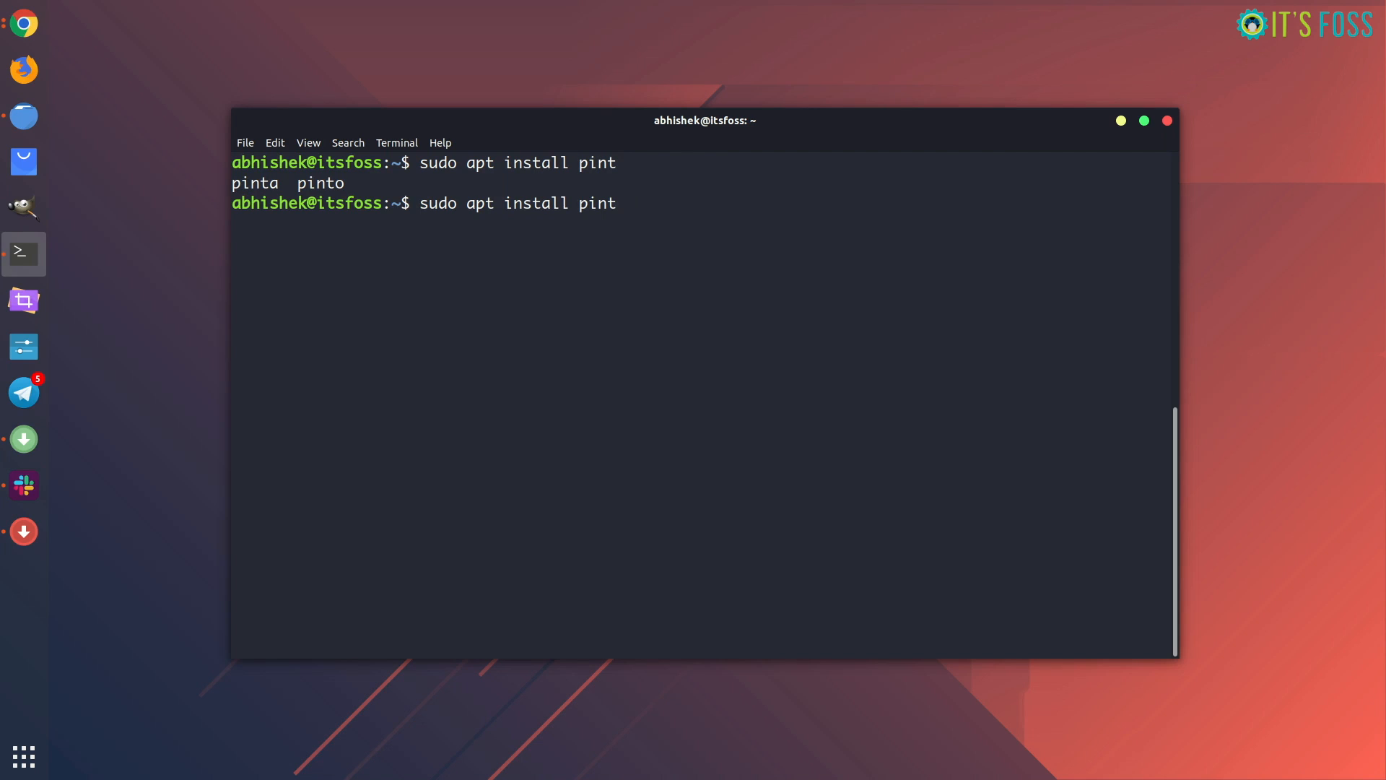
type("a")
key("Return")
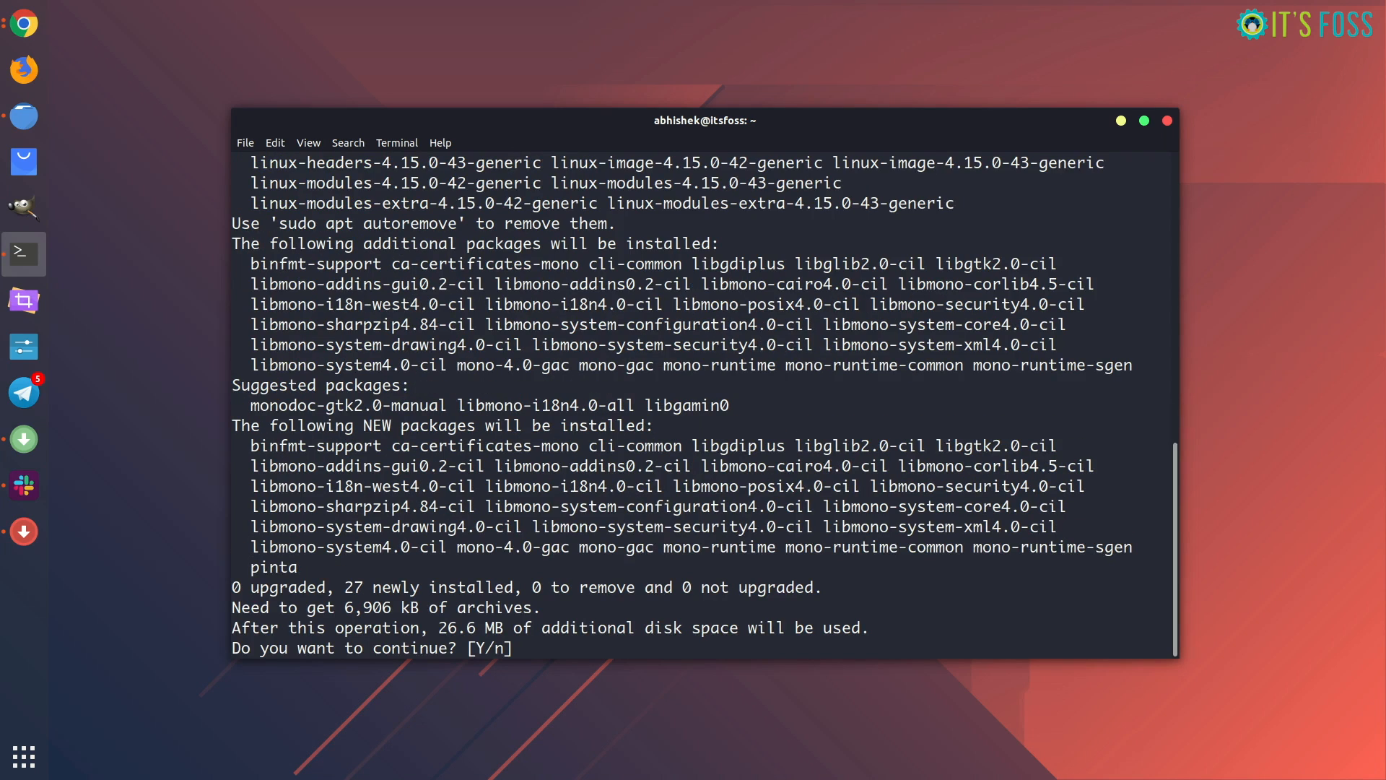
scroll(296, 275, "up", 3)
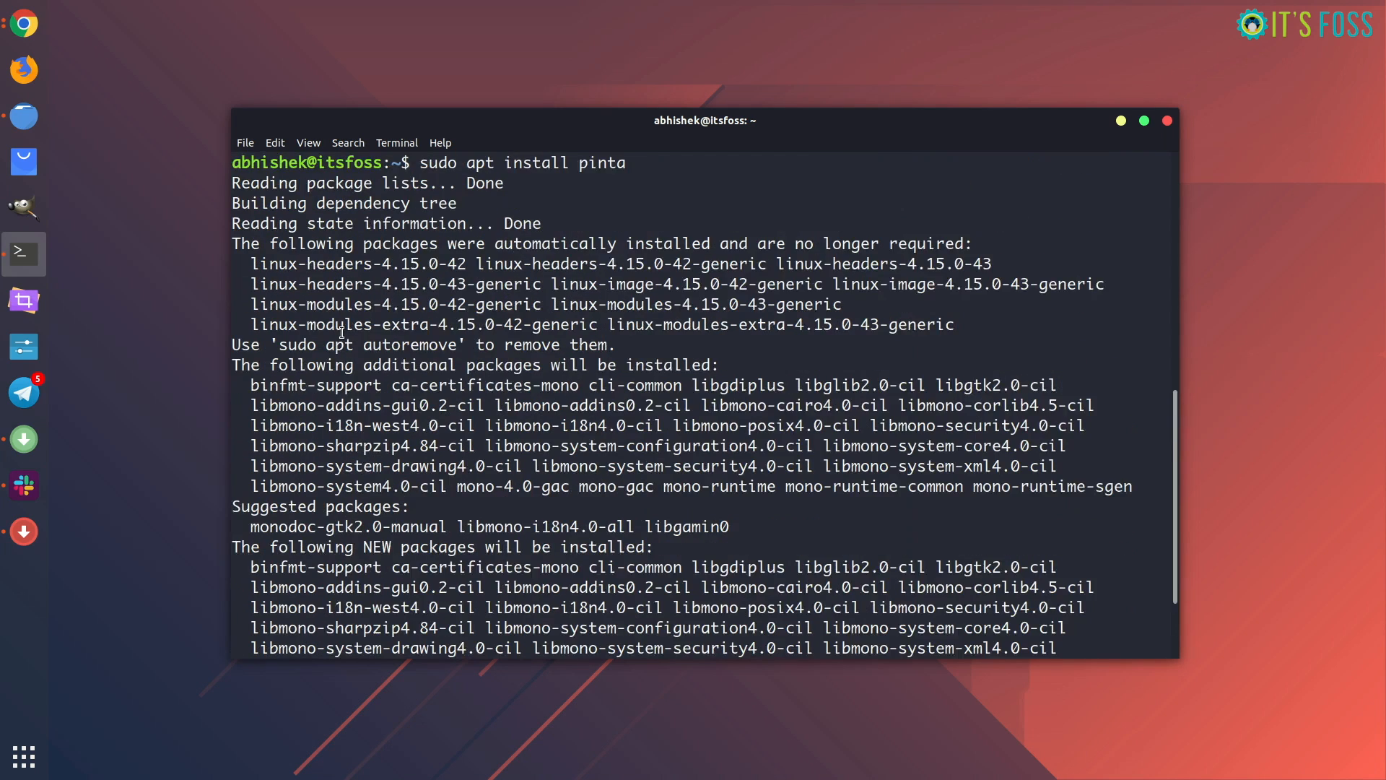
scroll(296, 275, "up", 2)
scroll(325, 434, "down", 5)
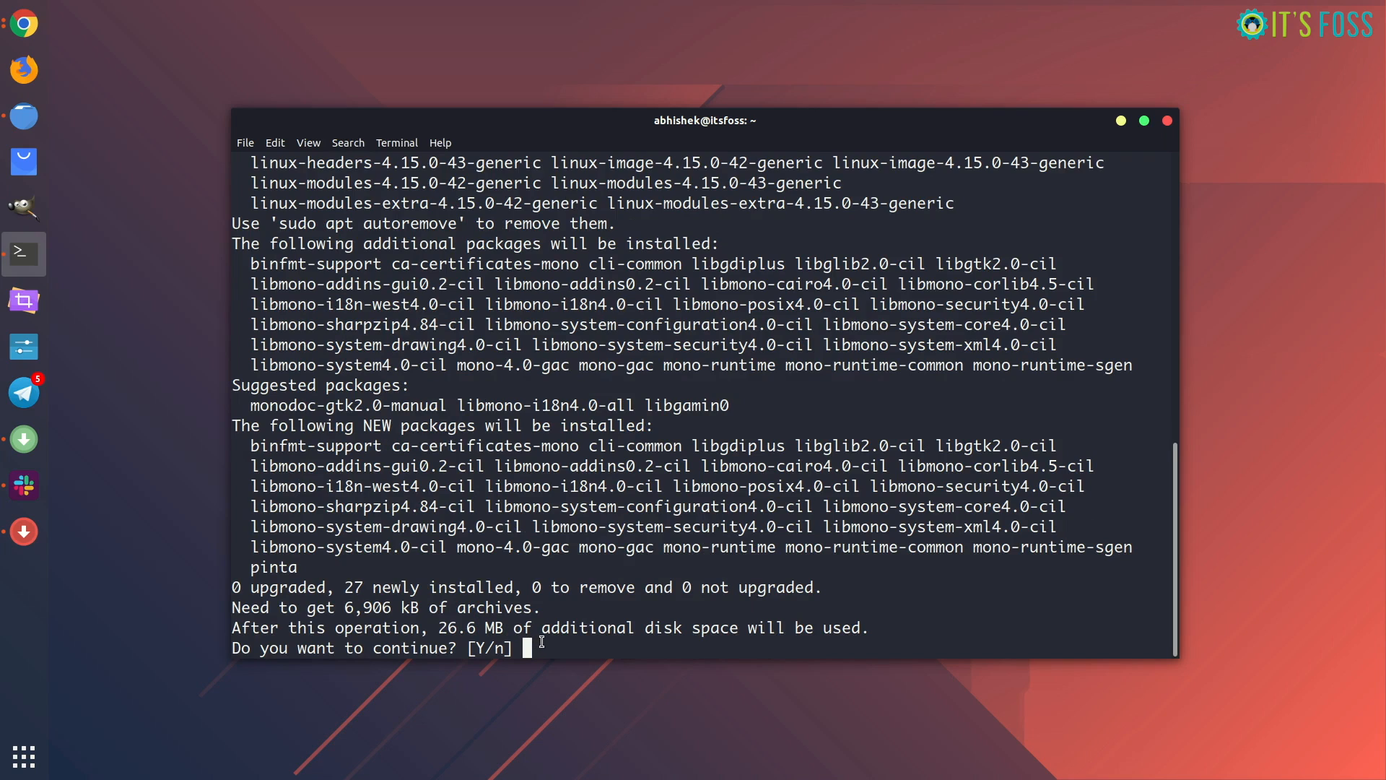
type("Y")
key("Return")
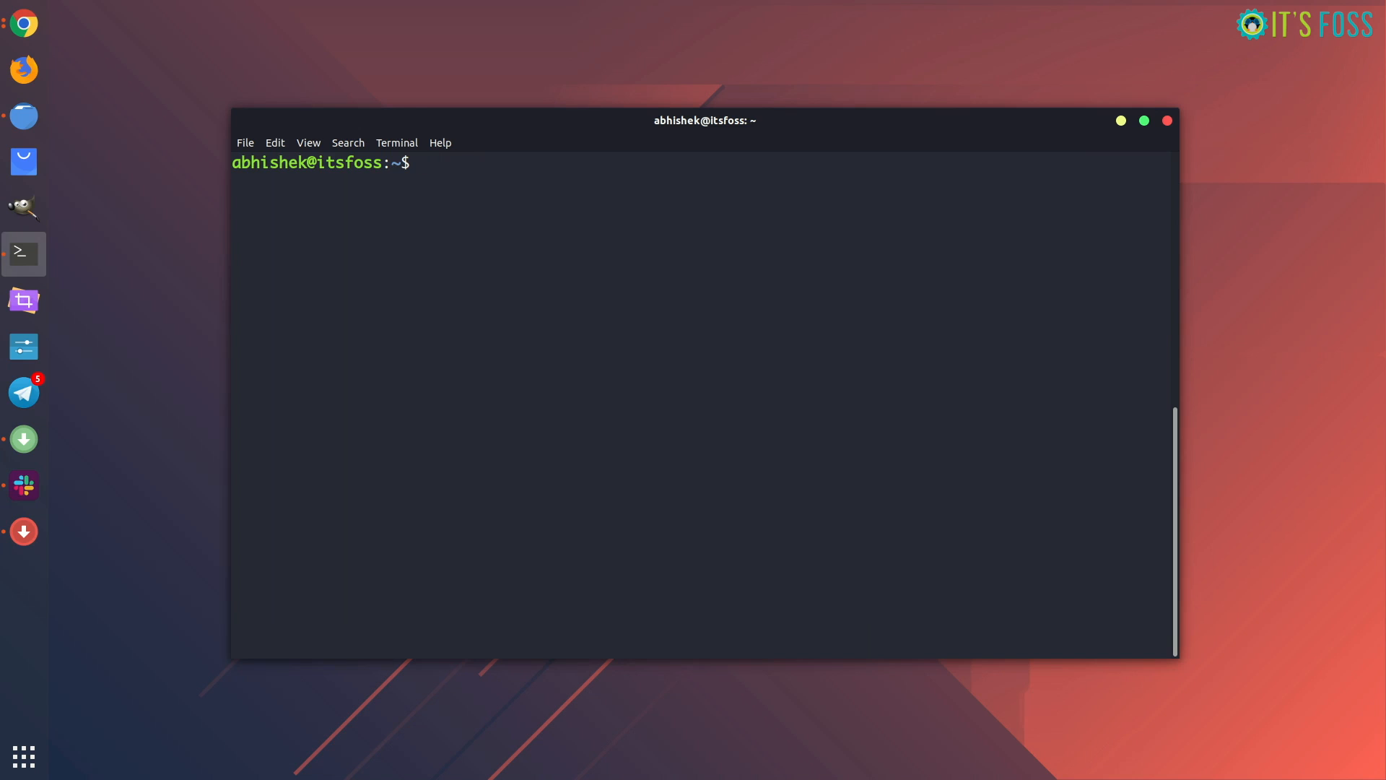
- Run 'sudo apt search paint' and highlight the tuxpaint and tuxpaint-config results
left_click(768, 293)
type("sudo ap")
type("t ")
type("sear")
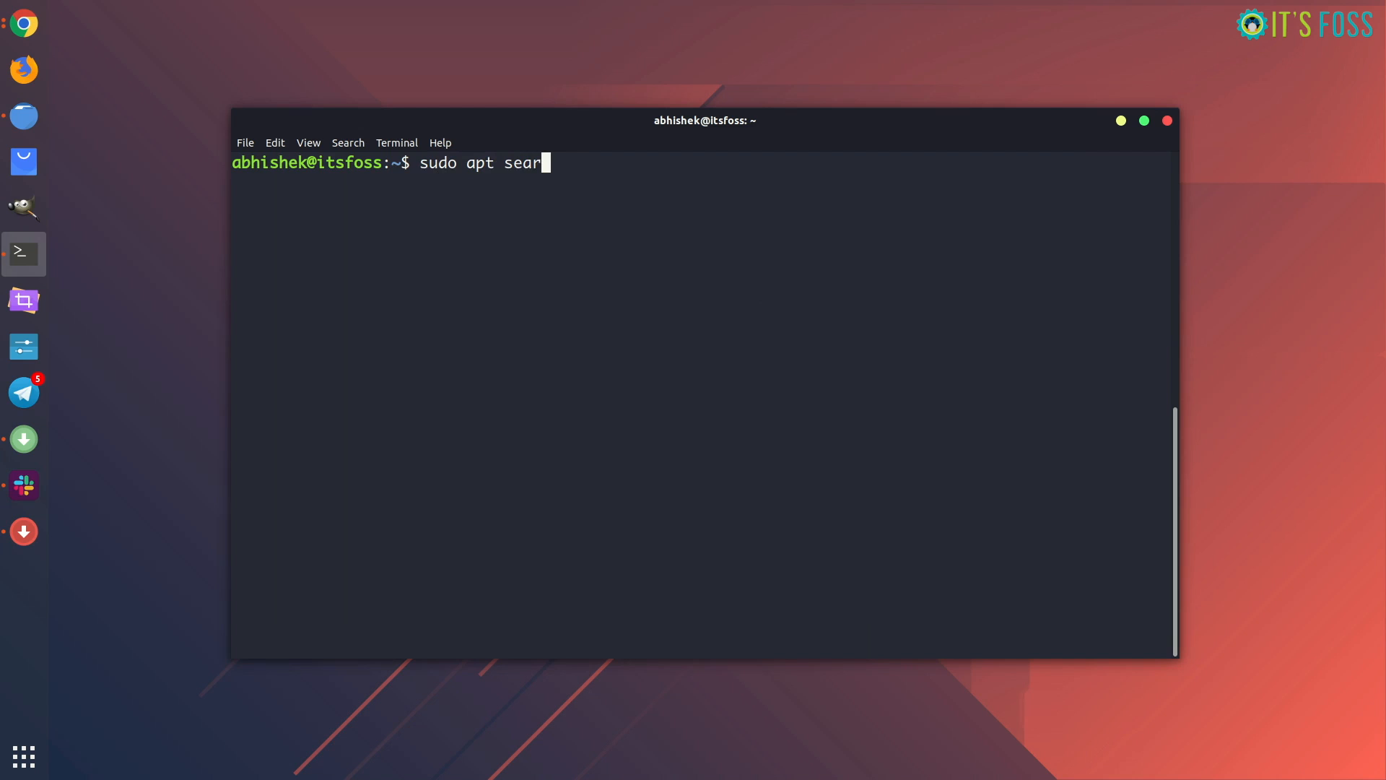
type("ch")
type("pain")
type("t")
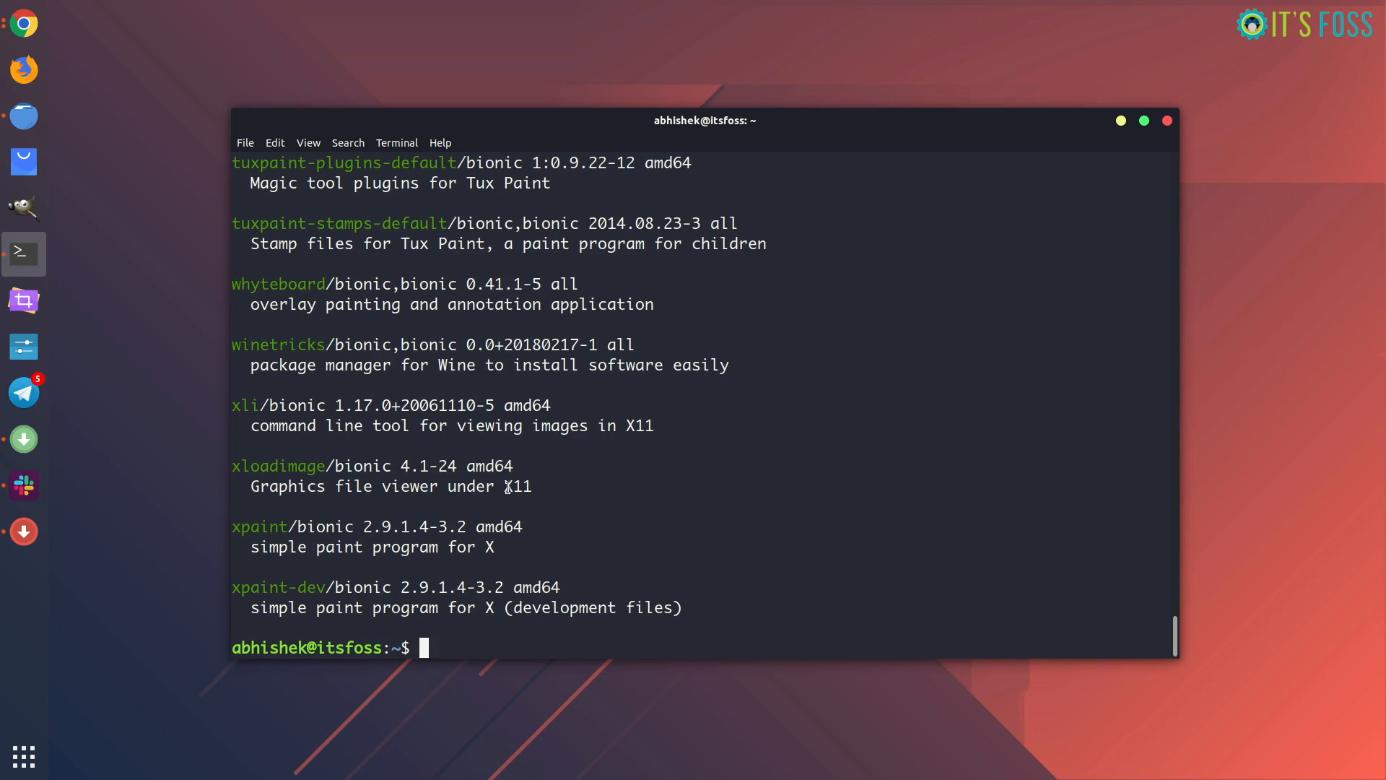
scroll(498, 520, "up", 3)
scroll(498, 520, "up", 2)
scroll(499, 520, "up", 5)
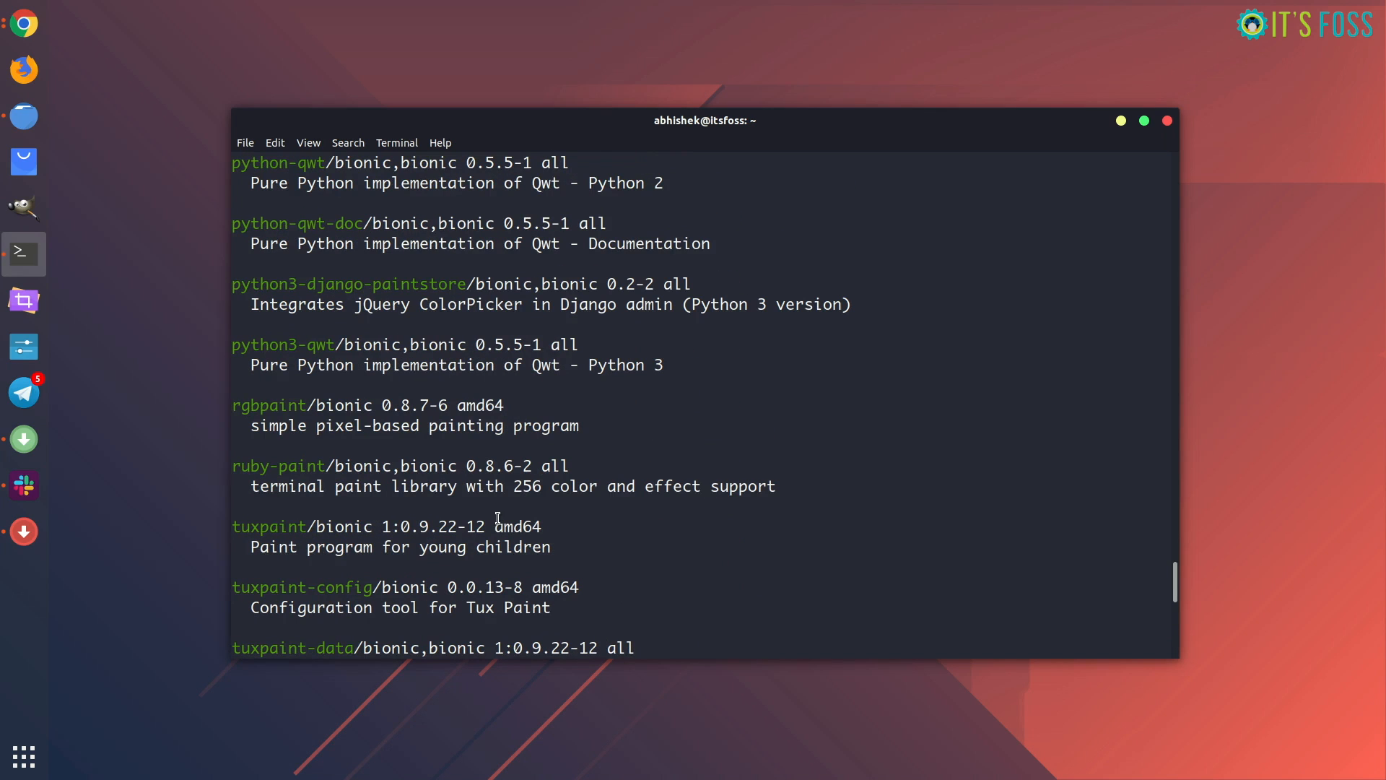
scroll(276, 436, "down", 2)
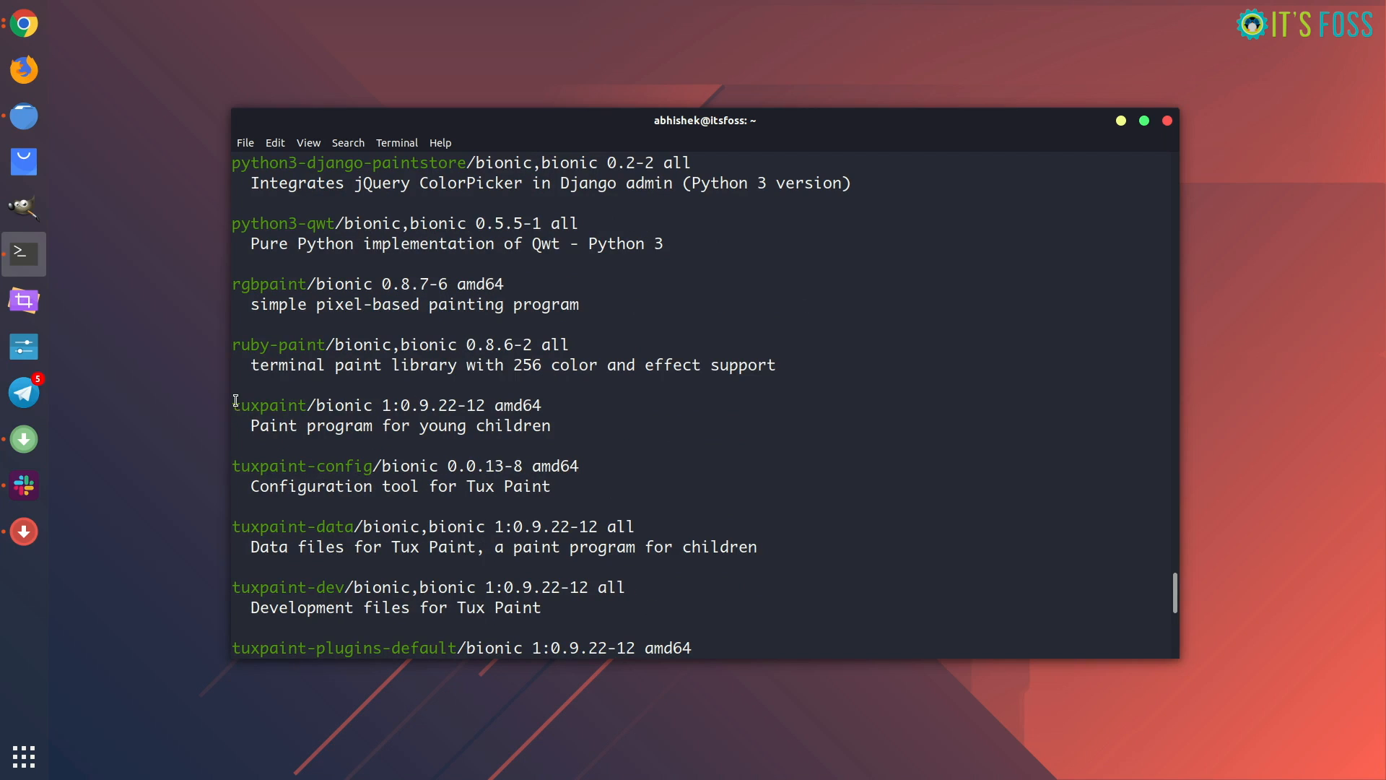
mouse_move(233, 404)
left_mouse_down()
mouse_move(324, 404)
mouse_move(308, 405)
left_mouse_up()
left_click_drag(233, 465, 367, 465)
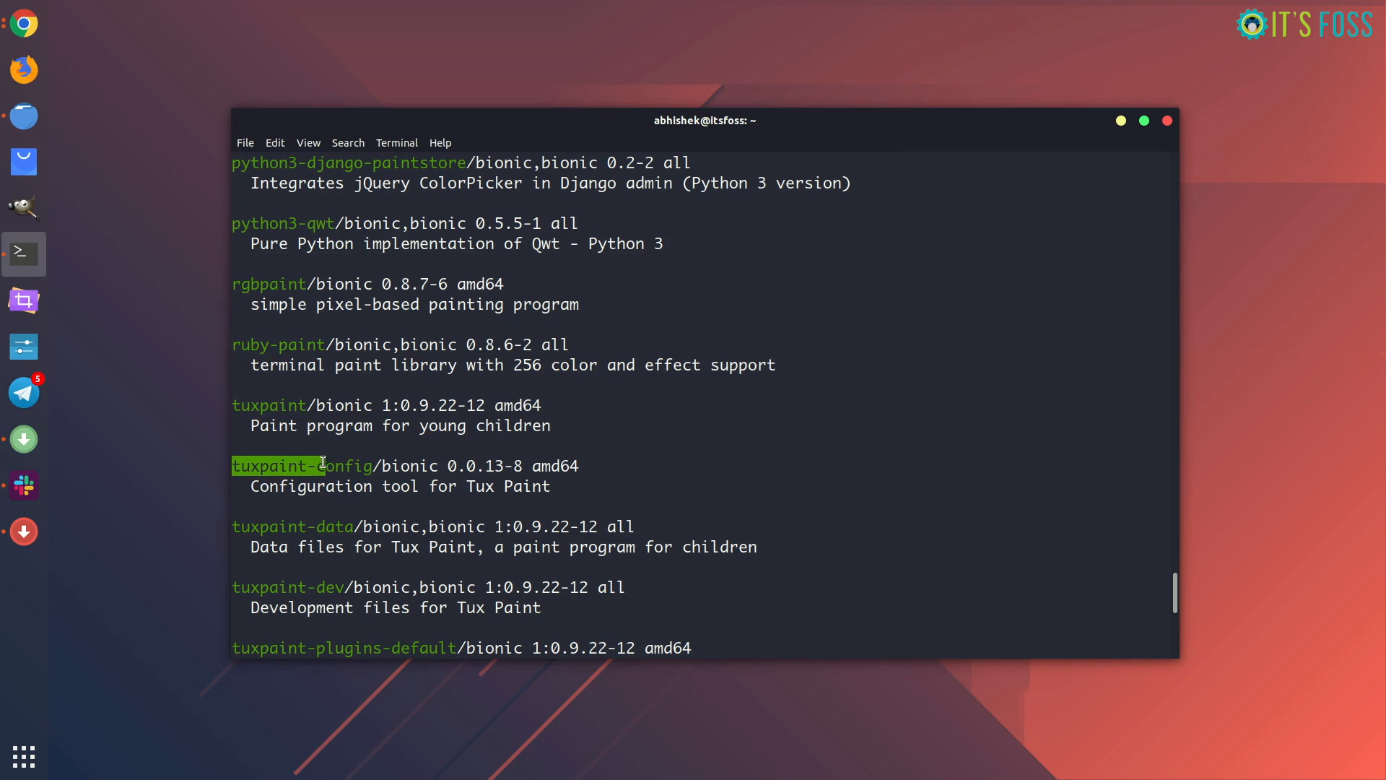
left_click(276, 404)
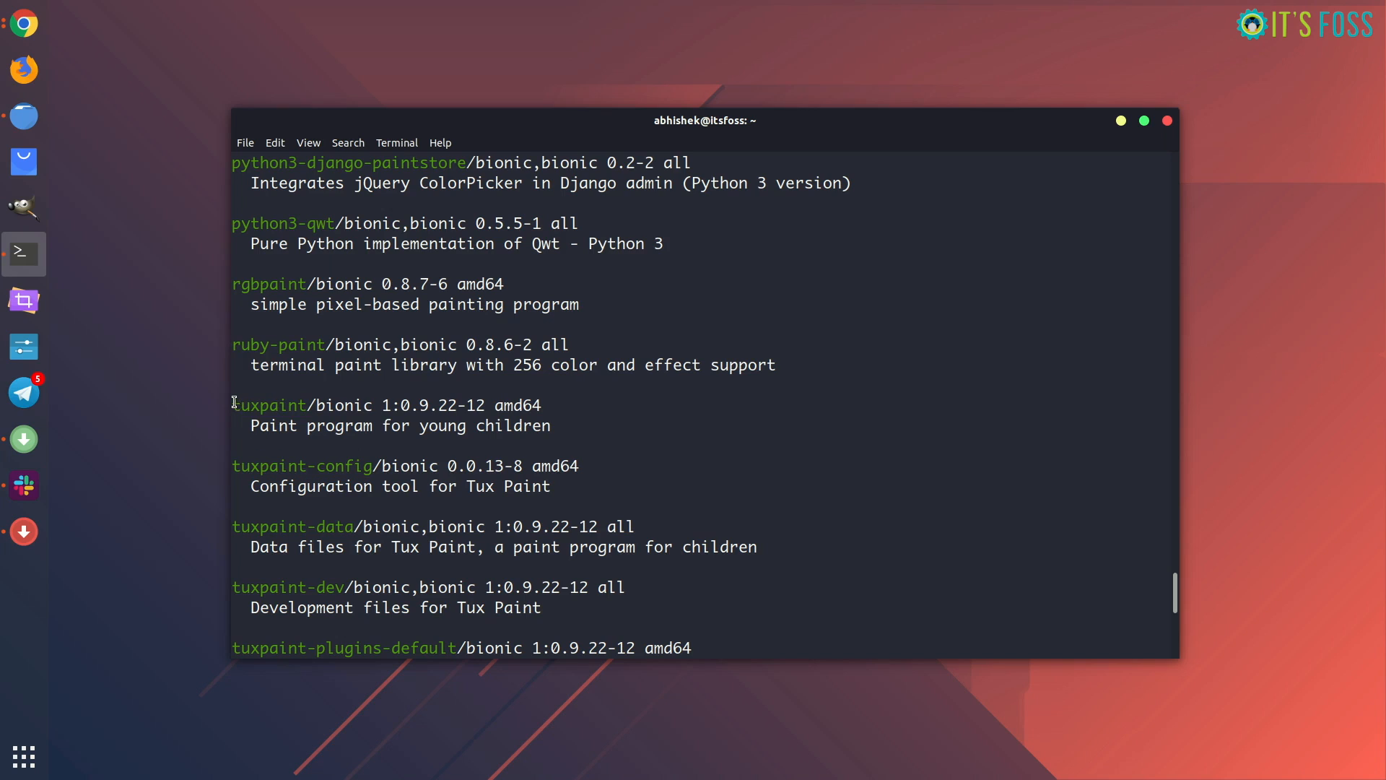
left_click_drag(233, 404, 307, 404)
left_click(564, 404)
scroll(564, 405, "up", 3)
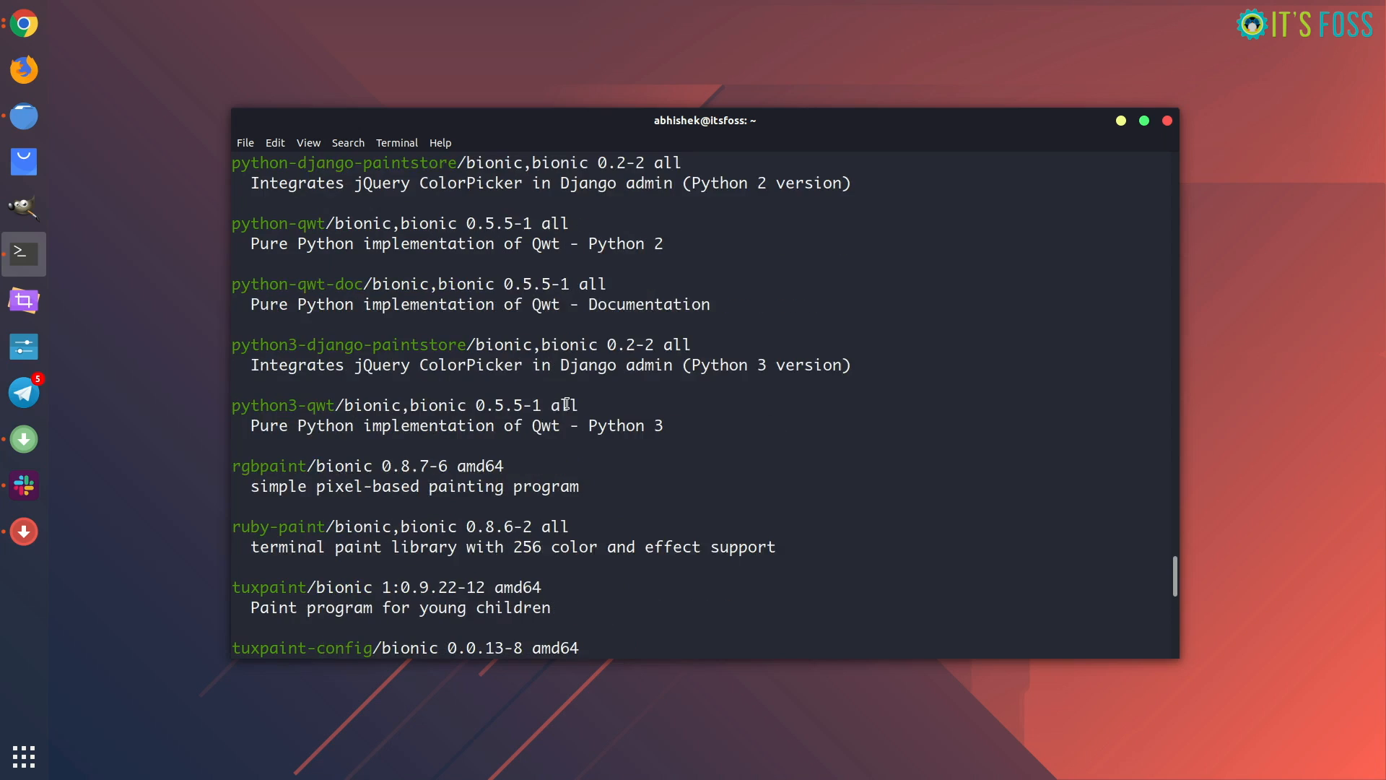
scroll(565, 403, "up", 3)
scroll(565, 404, "up", 3)
scroll(564, 405, "up", 3)
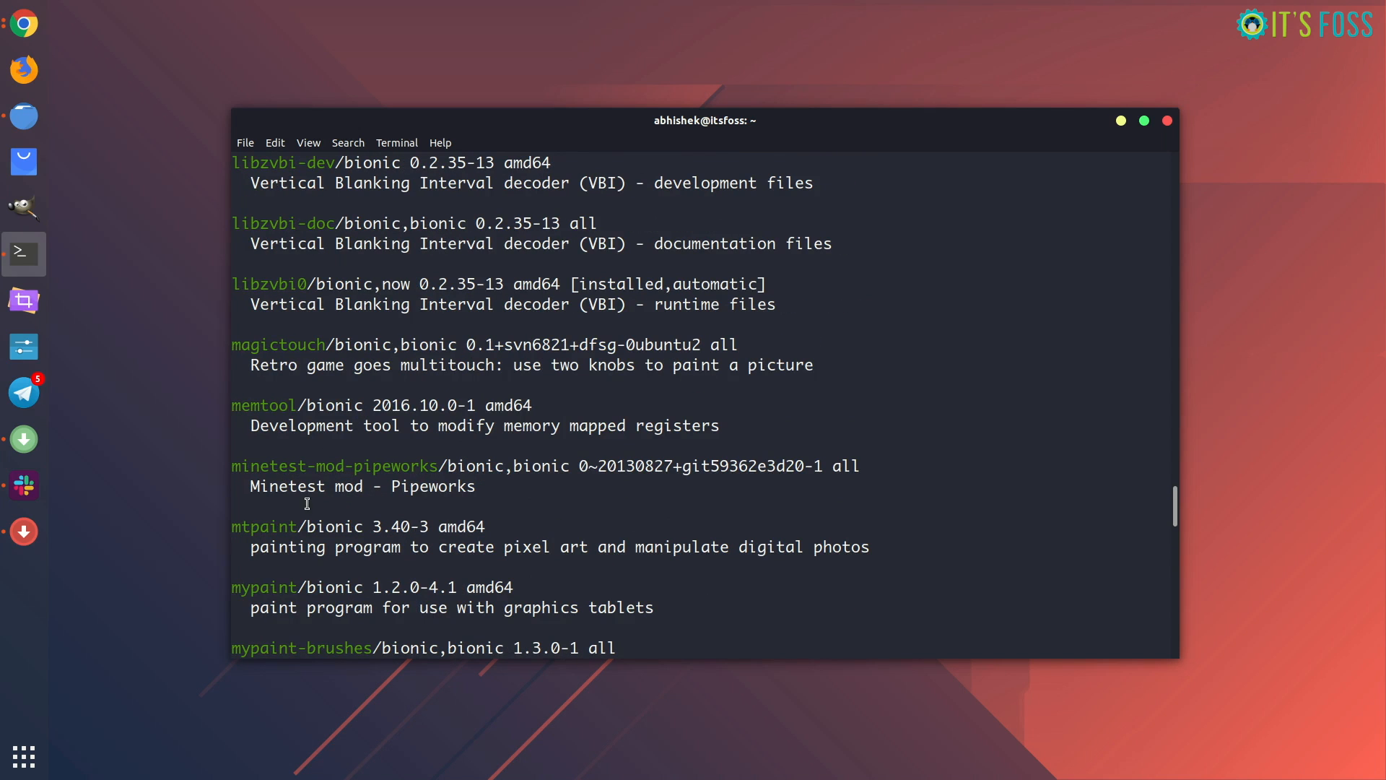
scroll(307, 480, "down", 1)
scroll(307, 481, "down", 1)
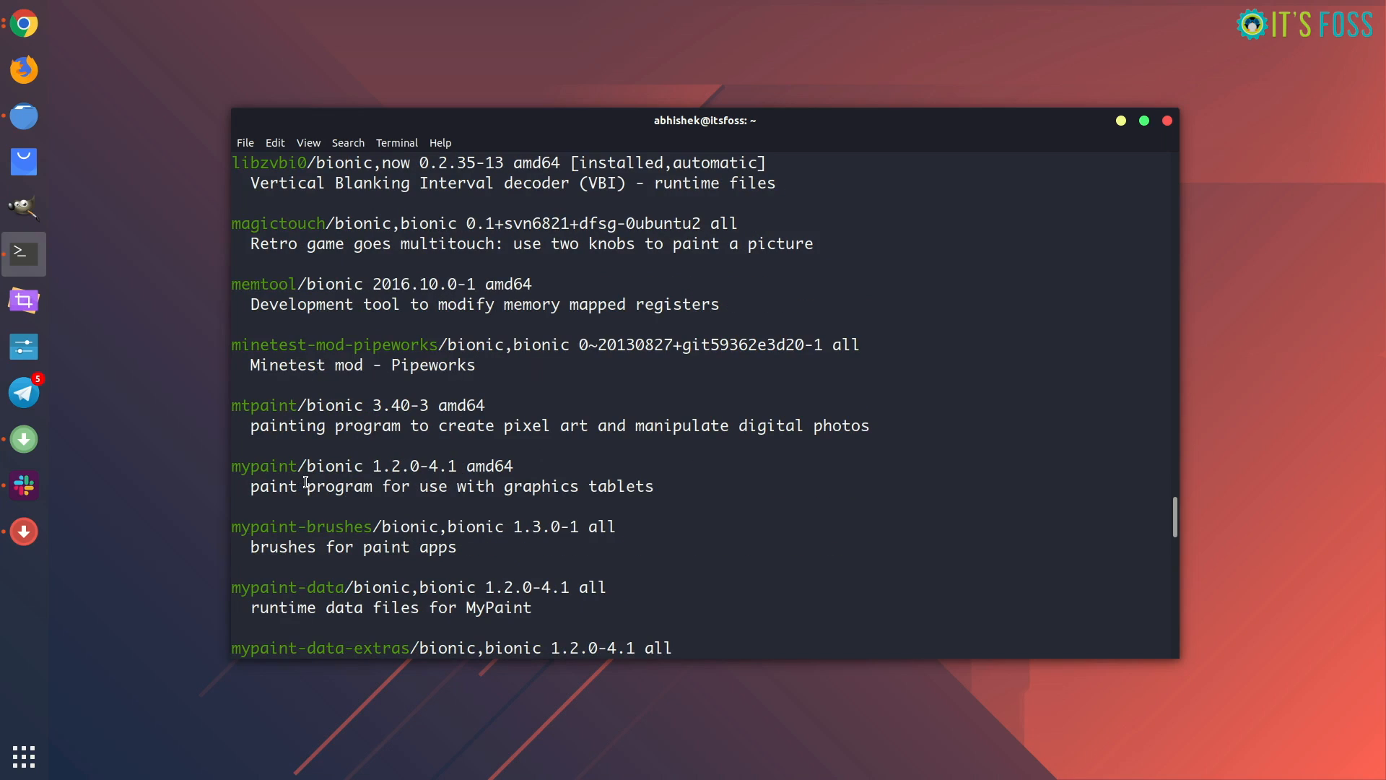
scroll(306, 481, "down", 1)
scroll(307, 481, "down", 2)
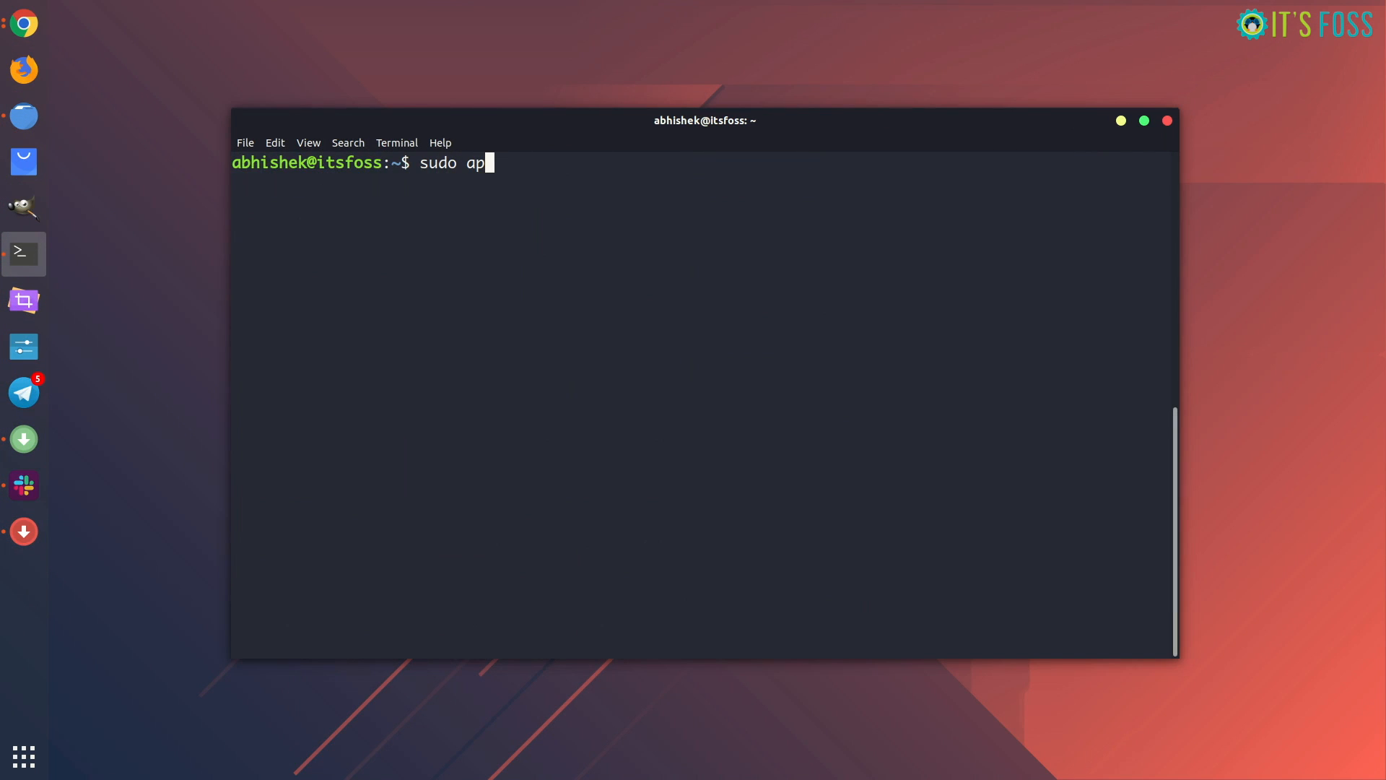
type("t remove ")
type("pinta")
- Run 'sudo apt remove pinta', freeing 2,862 kB
key("Return")
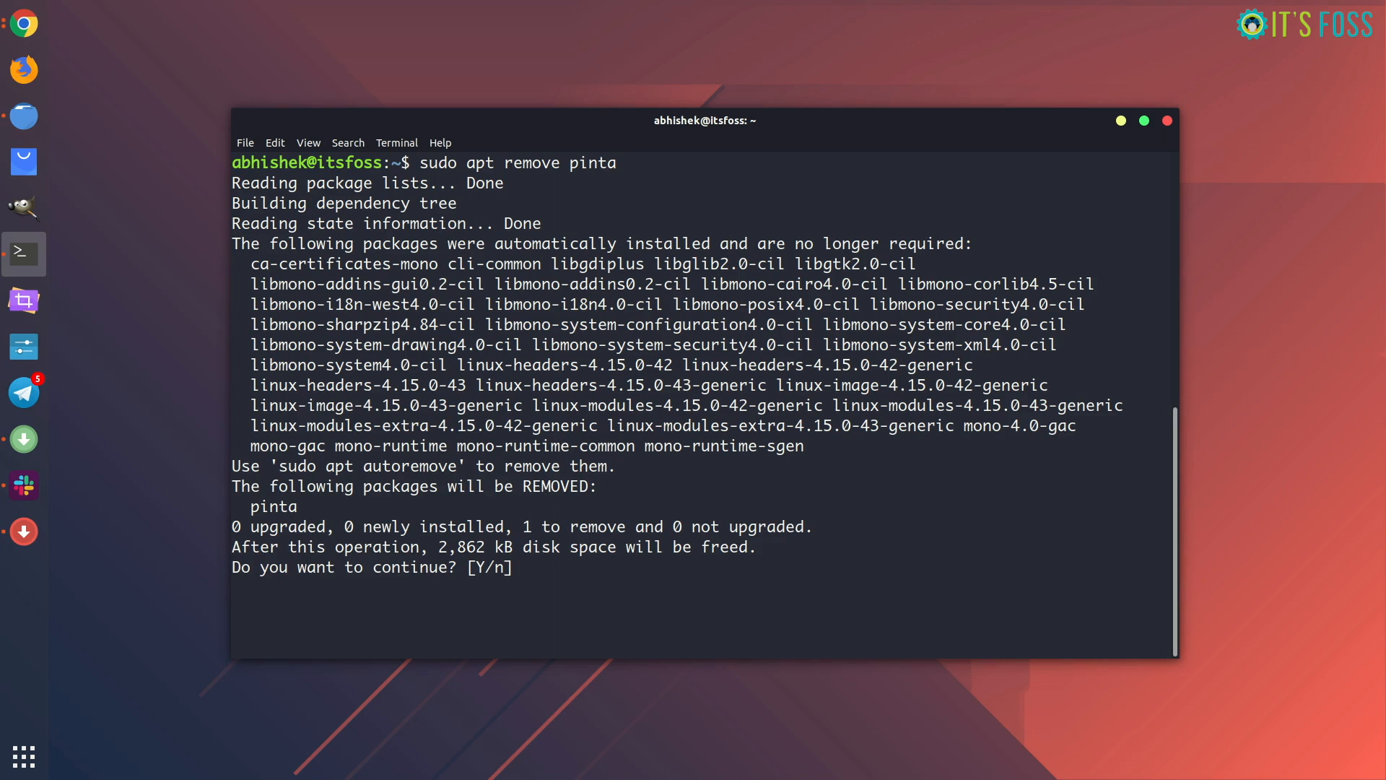
type("y")
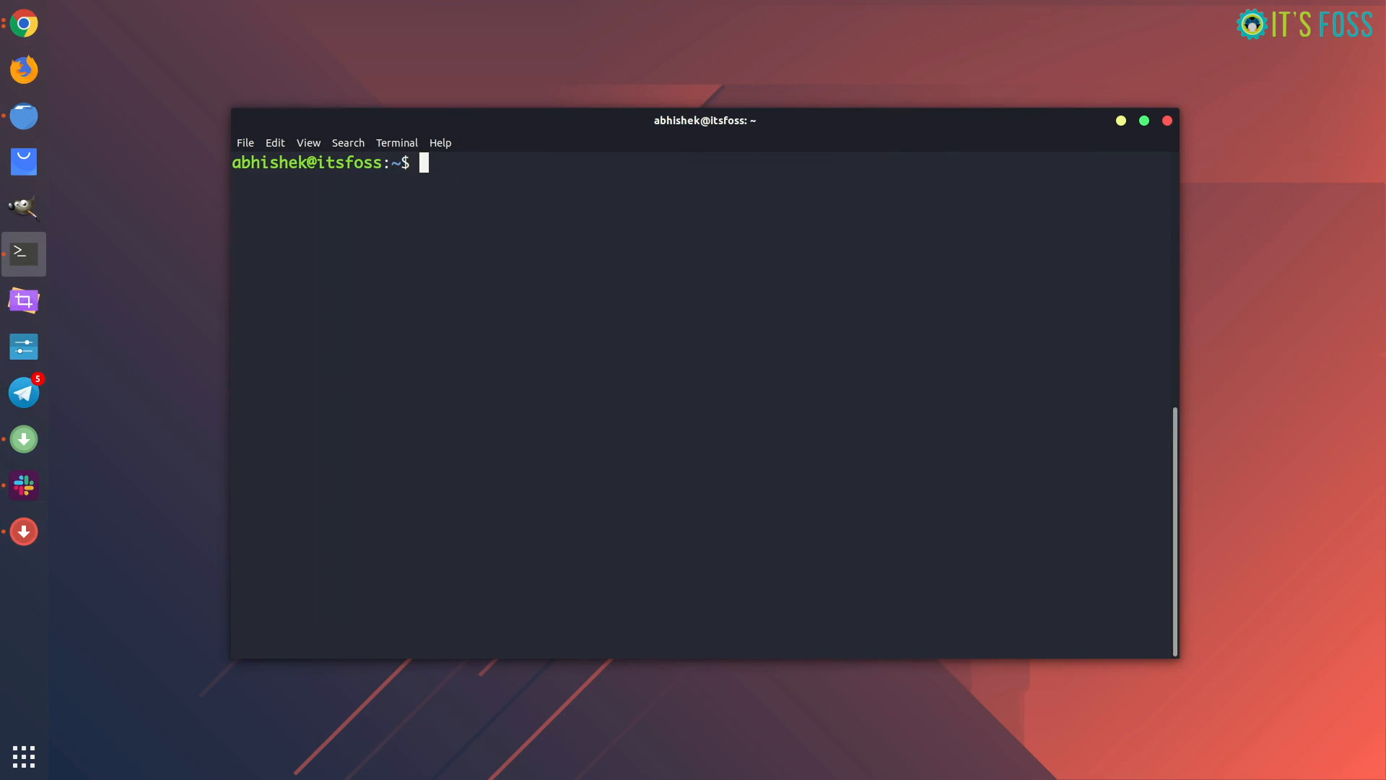
type("su")
type("do apt ")
type("auto")
type("remove")
- Run 'sudo apt autoremove' to clear 35 unneeded packages, about 693 MB
key("Return")
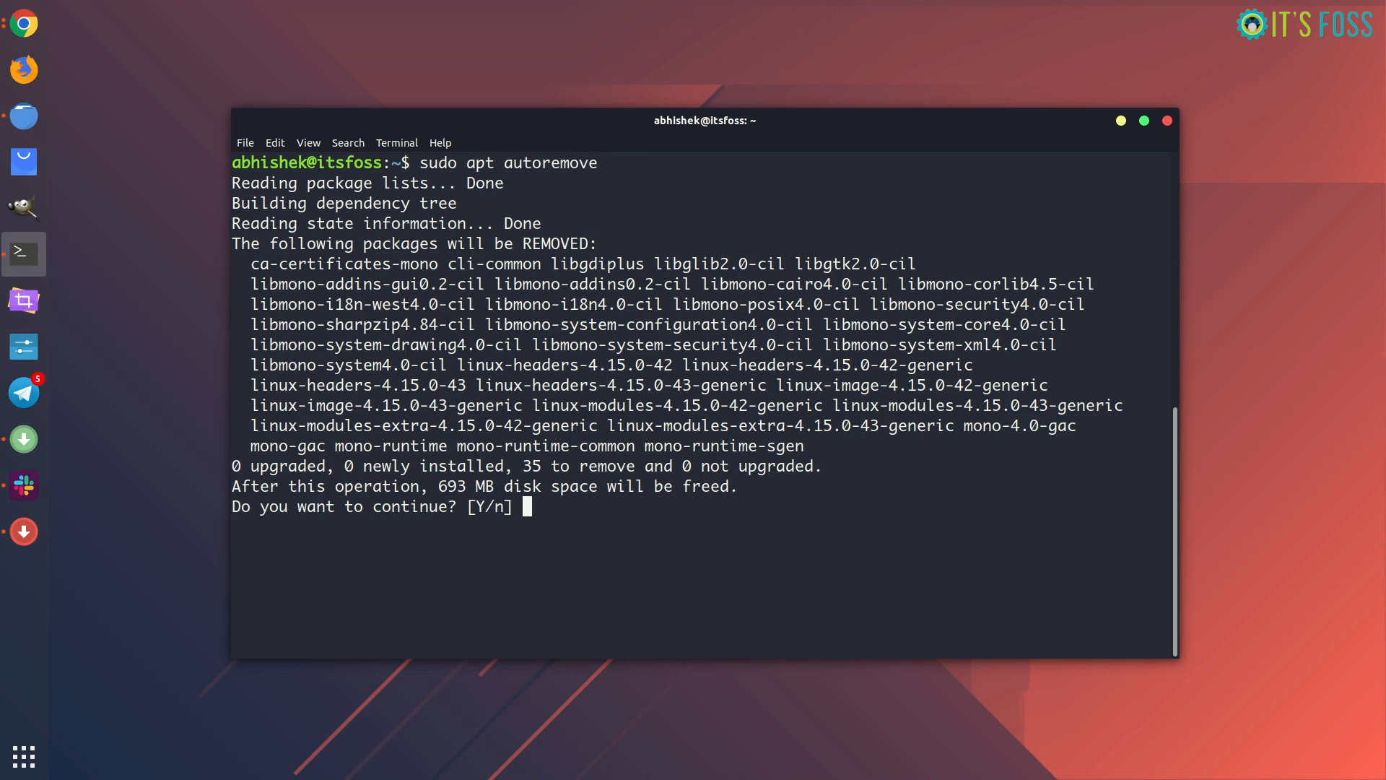
type("Y")
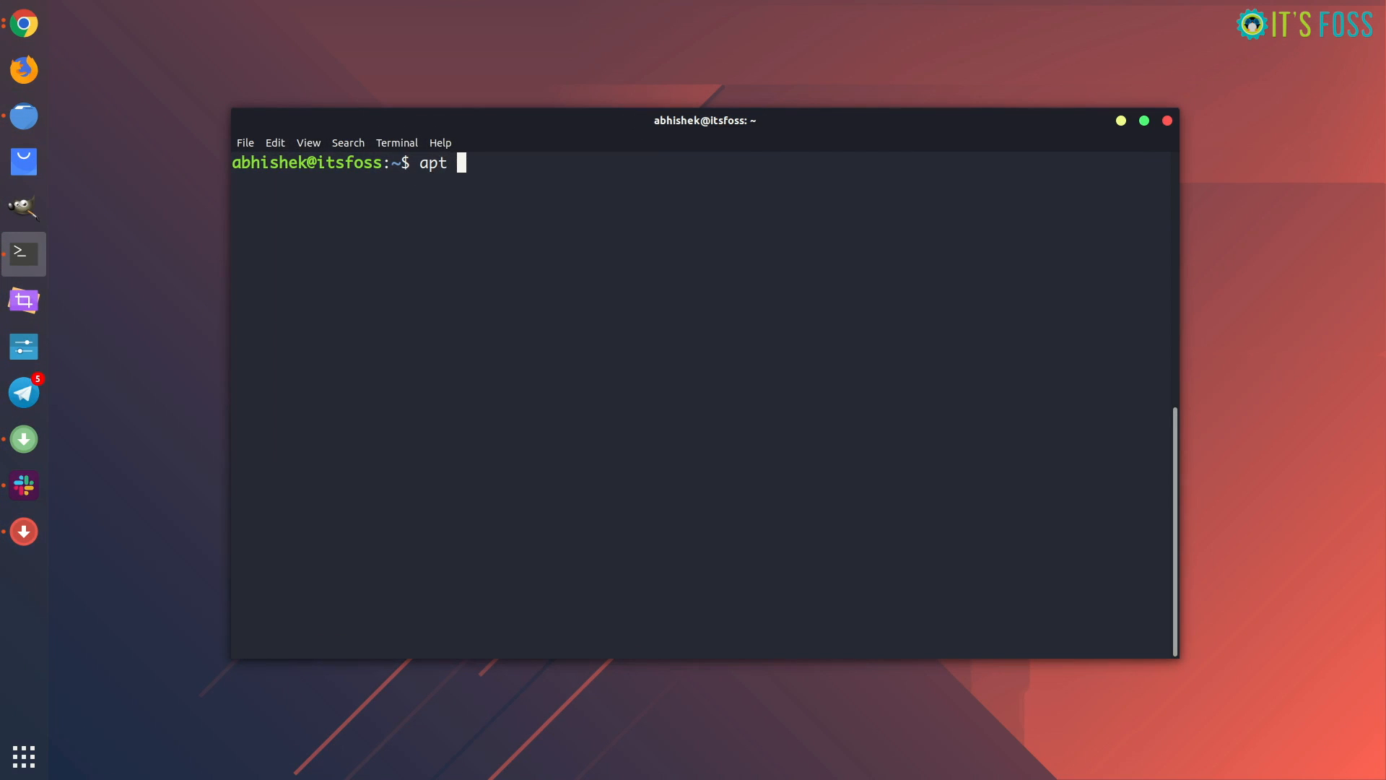
type("show ")
type("pi")
- Run 'apt show flowblade' to display its version, maintainer, size and description
key("BackSpace")
key("BackSpace")
type("flowblade")
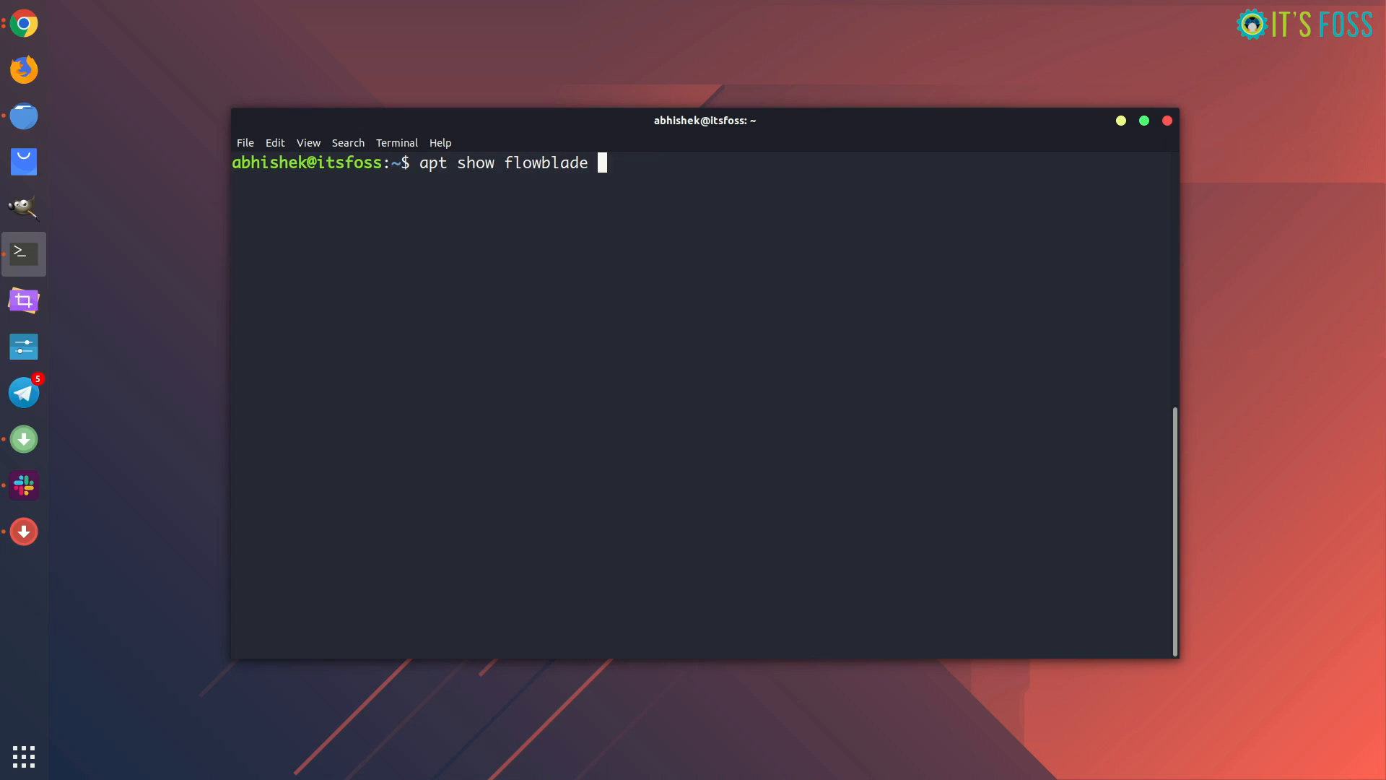
key("Return")
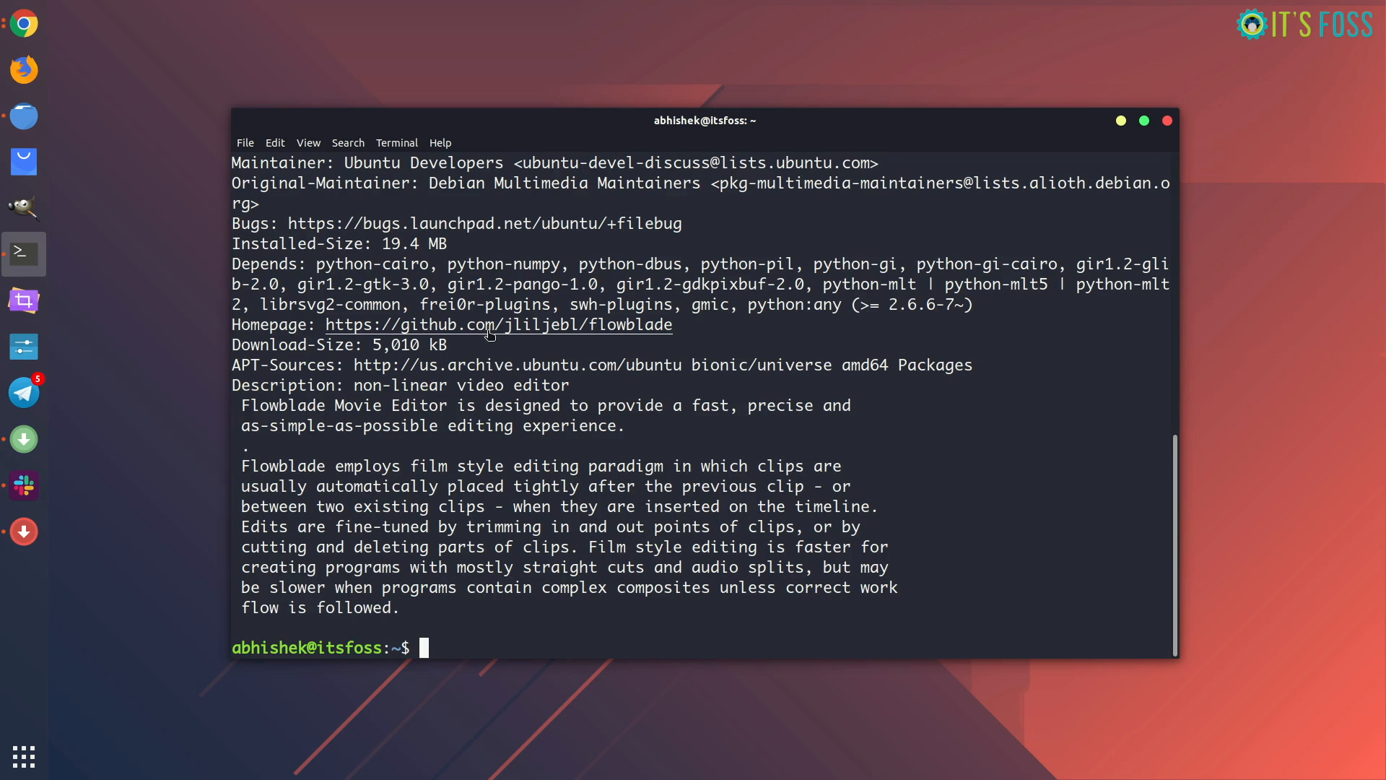
scroll(488, 325, "up", 5)
scroll(488, 326, "up", 4)
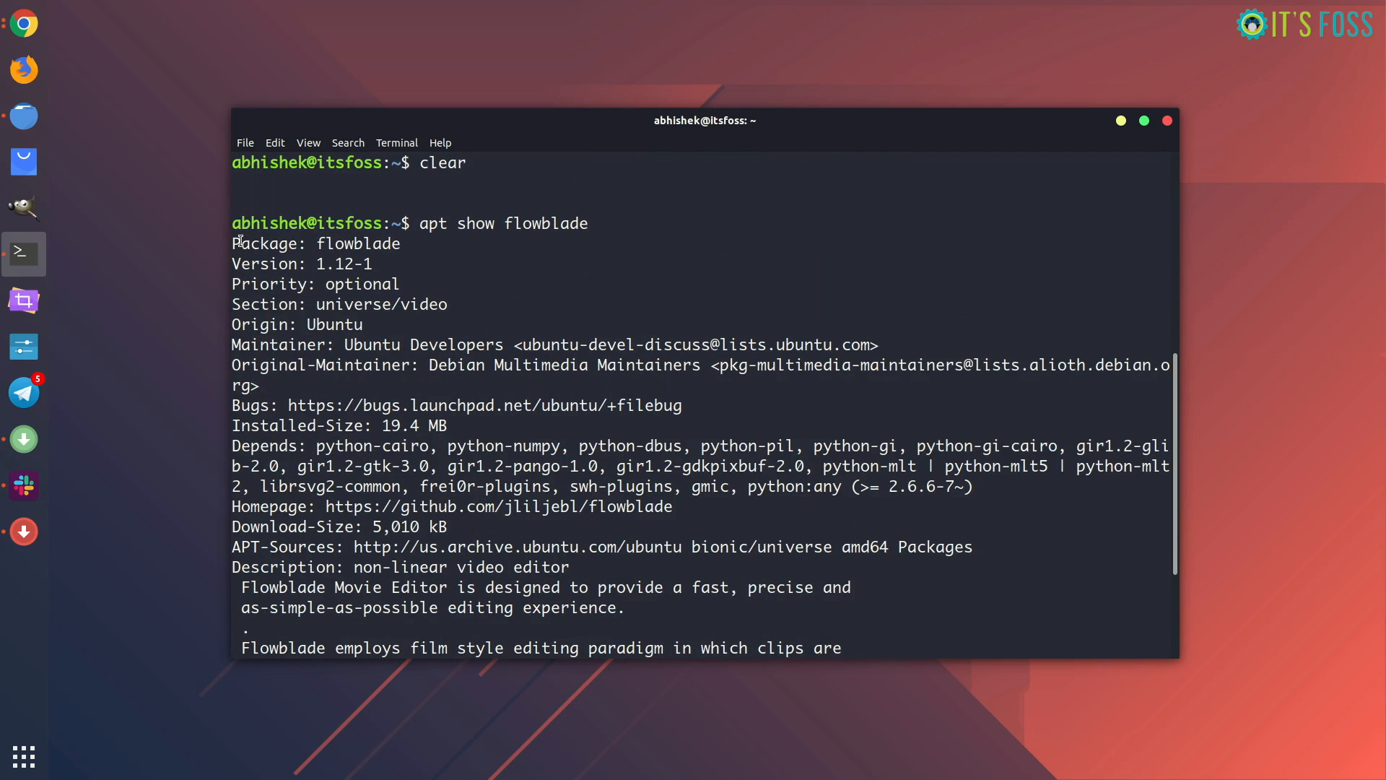
left_click_drag(232, 241, 377, 264)
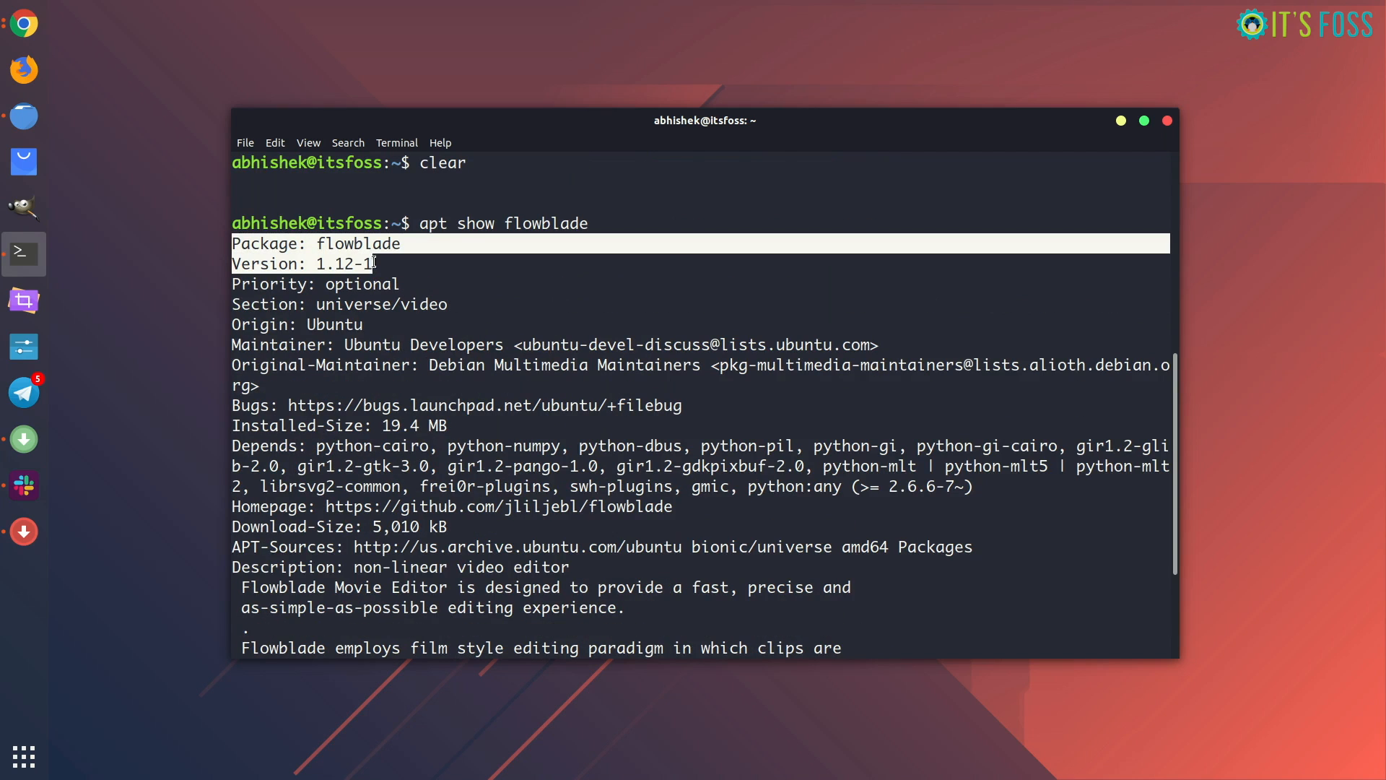
left_click(280, 284)
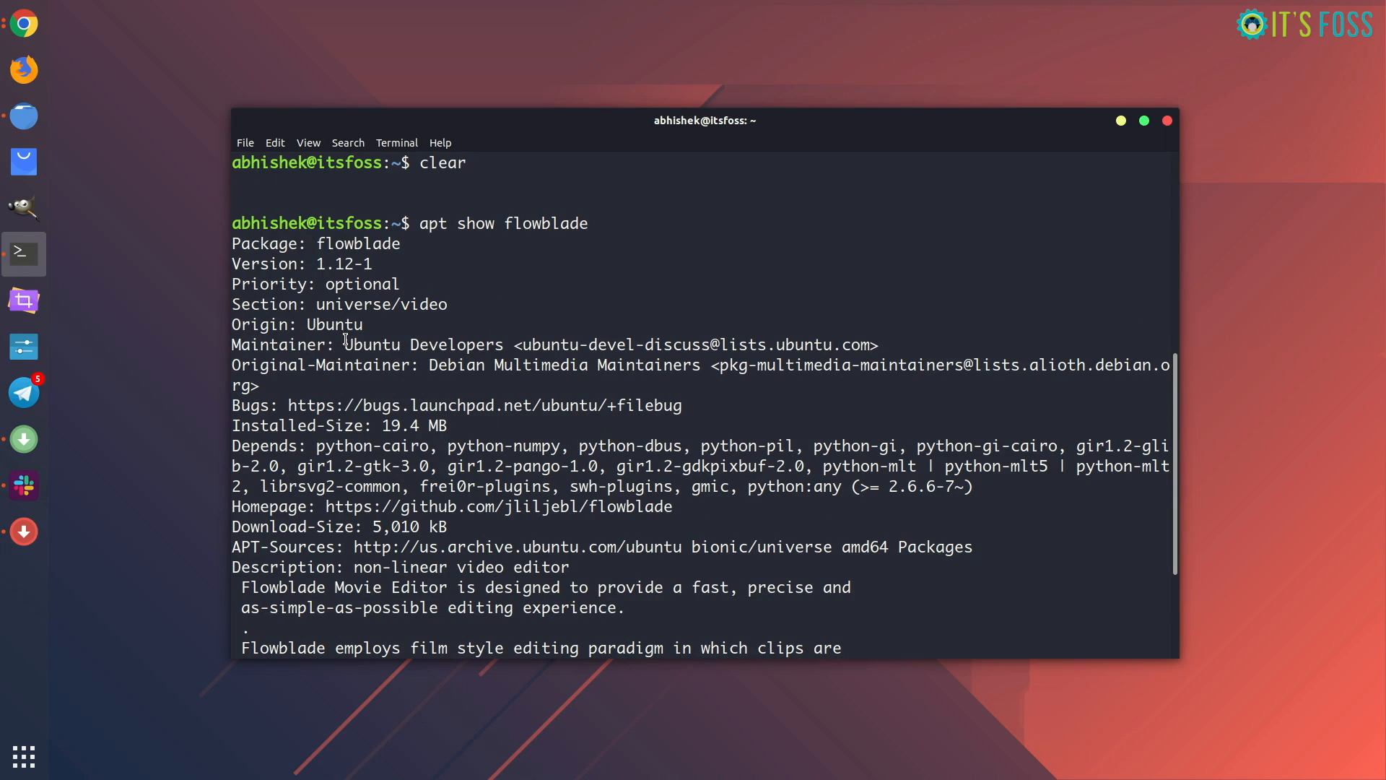
left_click_drag(346, 342, 875, 344)
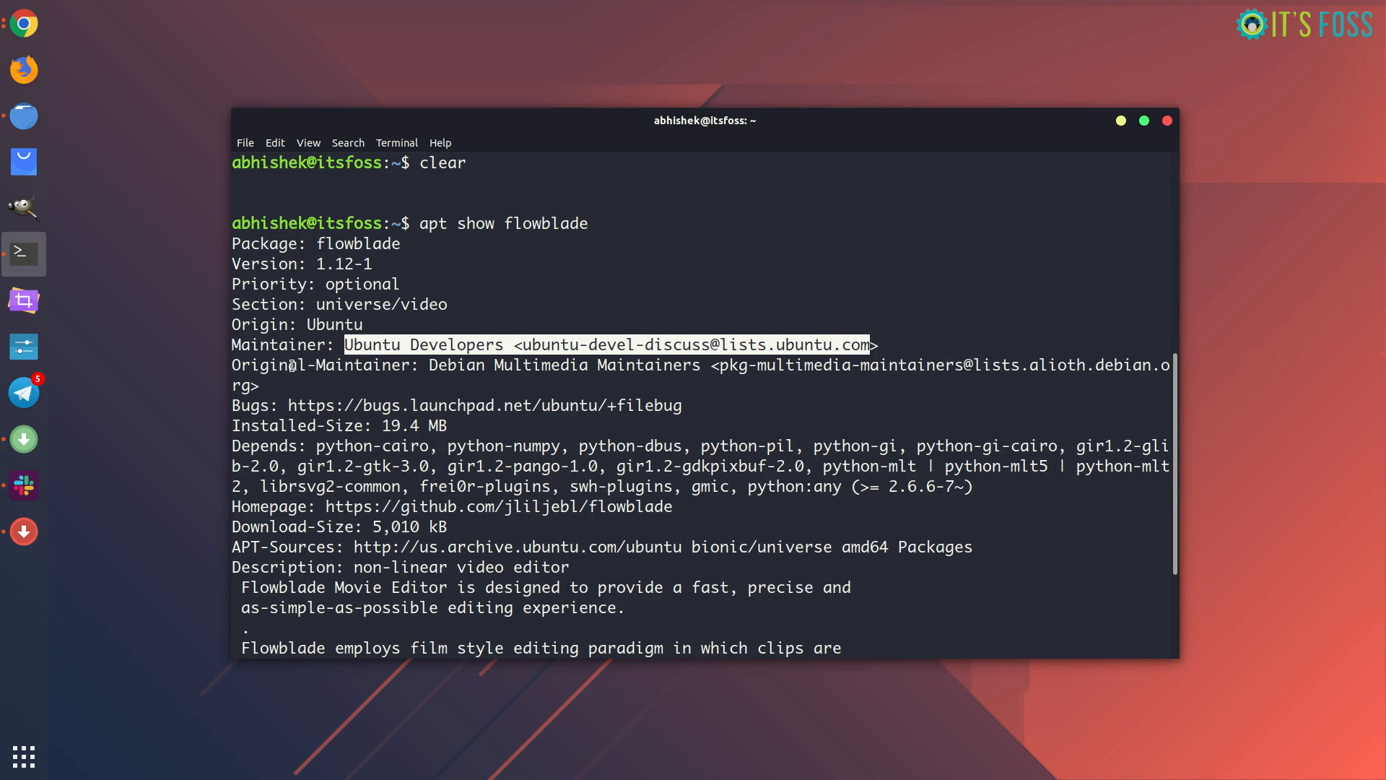
left_click_drag(429, 365, 708, 369)
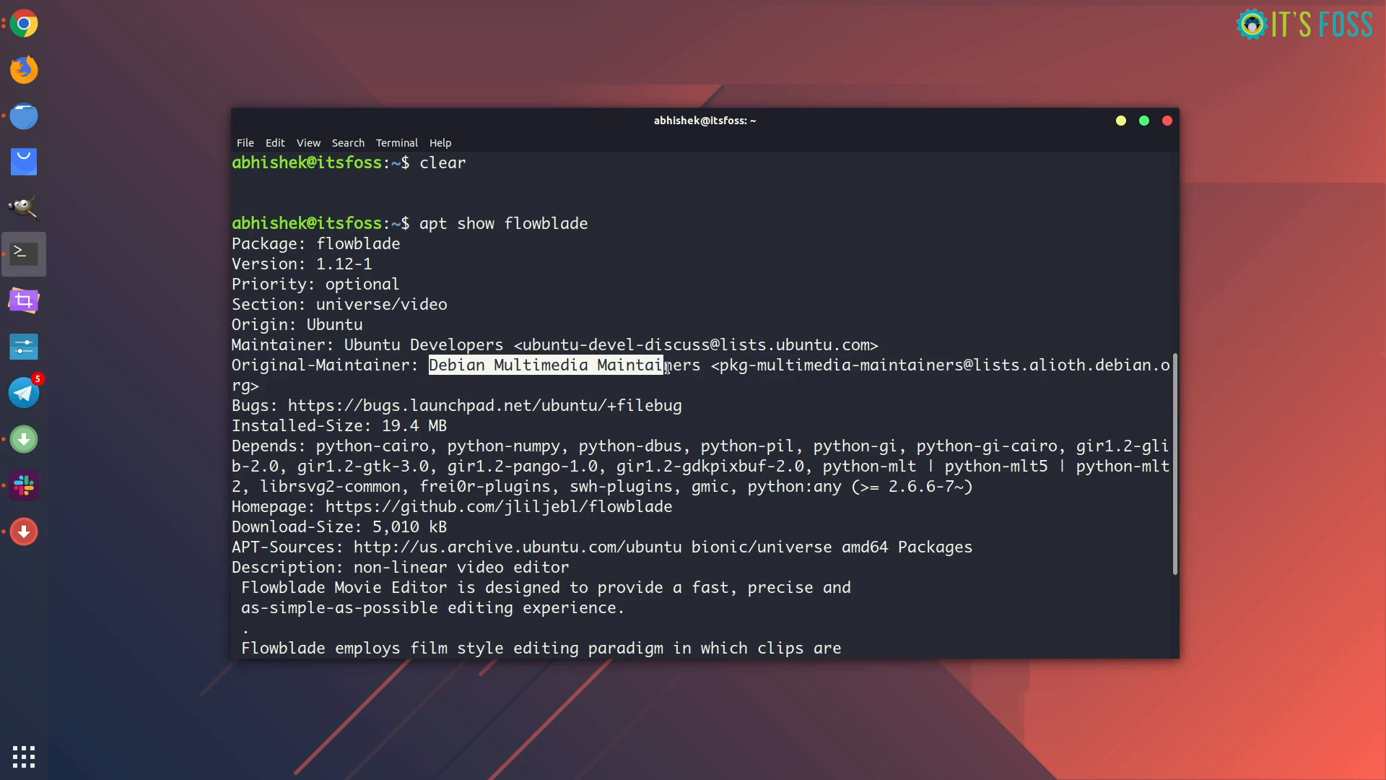
scroll(407, 373, "down", 1)
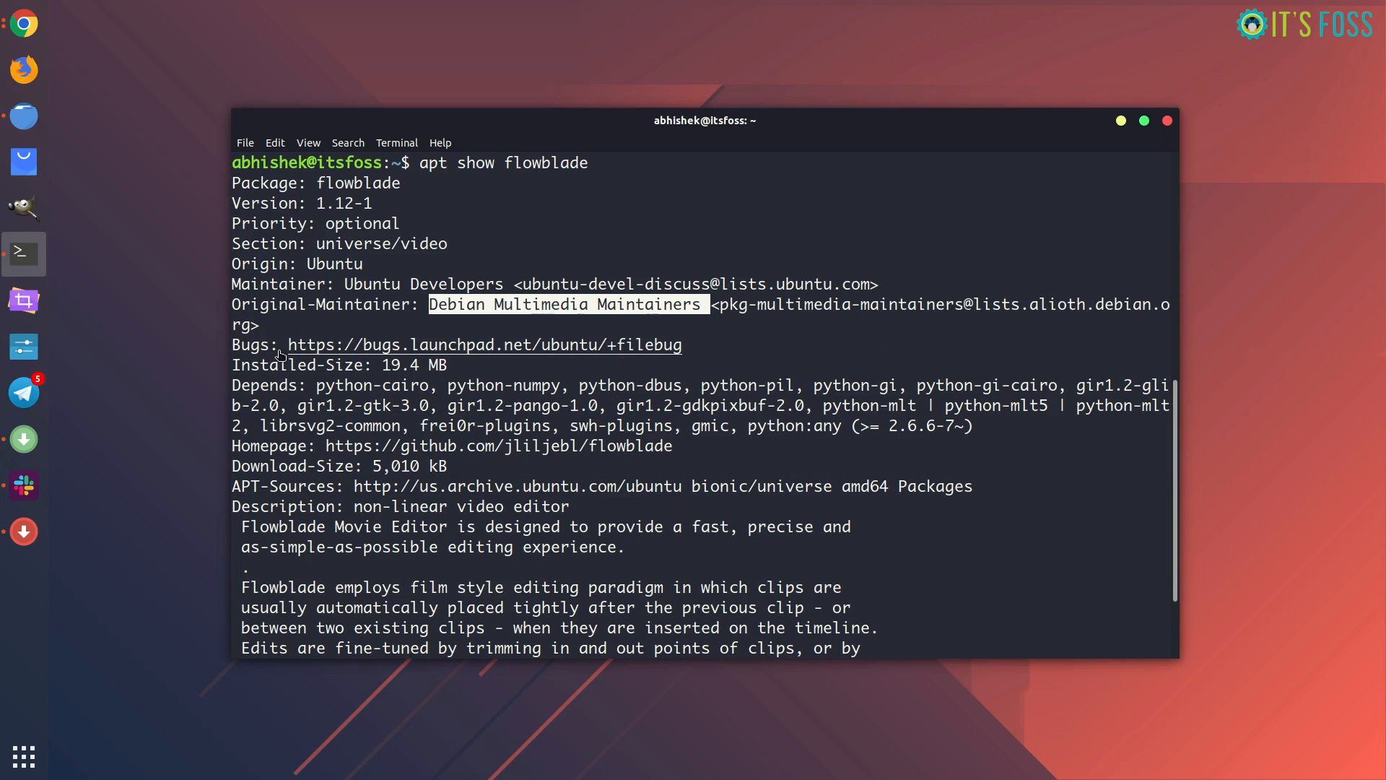
scroll(378, 358, "down", 1)
left_click_drag(379, 305, 434, 304)
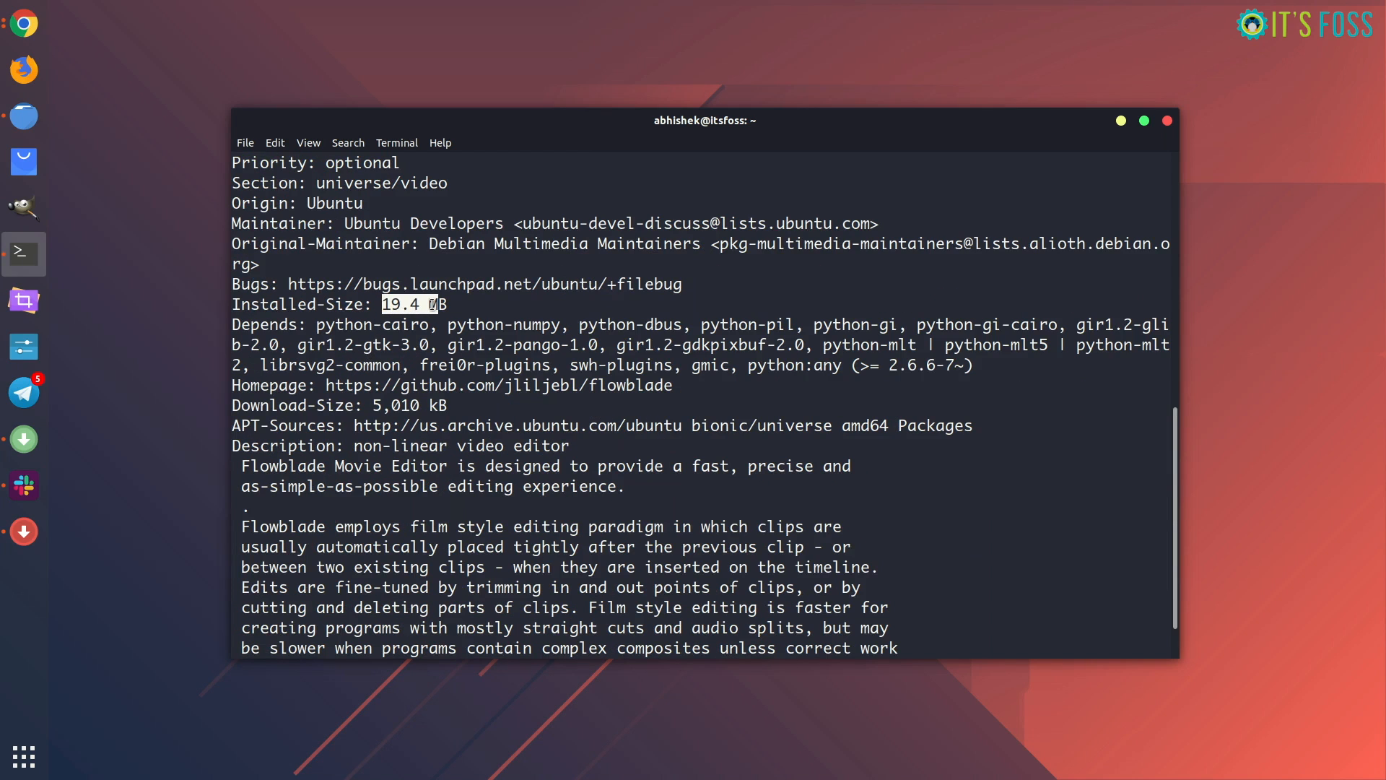
scroll(333, 363, "down", 1)
mouse_move(232, 264)
left_mouse_down()
mouse_move(450, 325)
mouse_move(507, 385)
left_mouse_up()
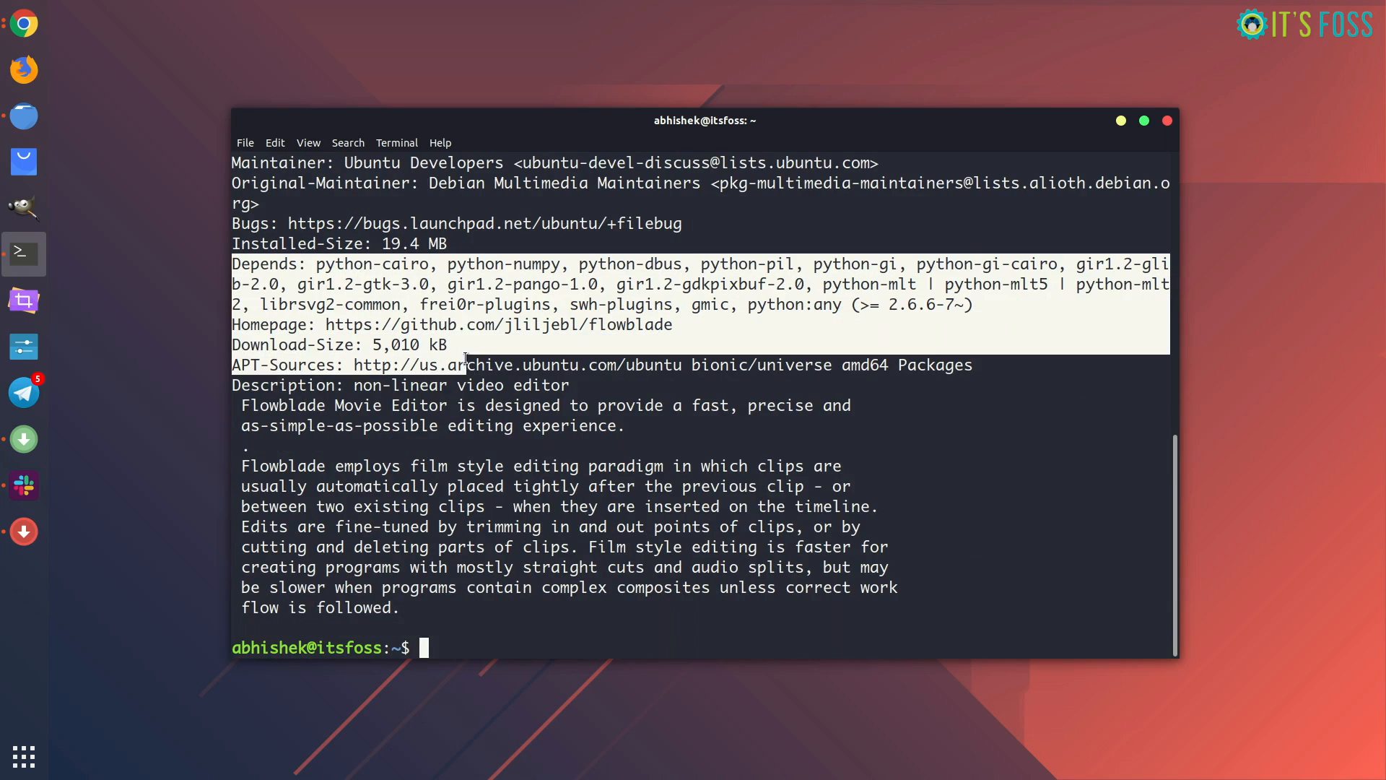
left_click(472, 446)
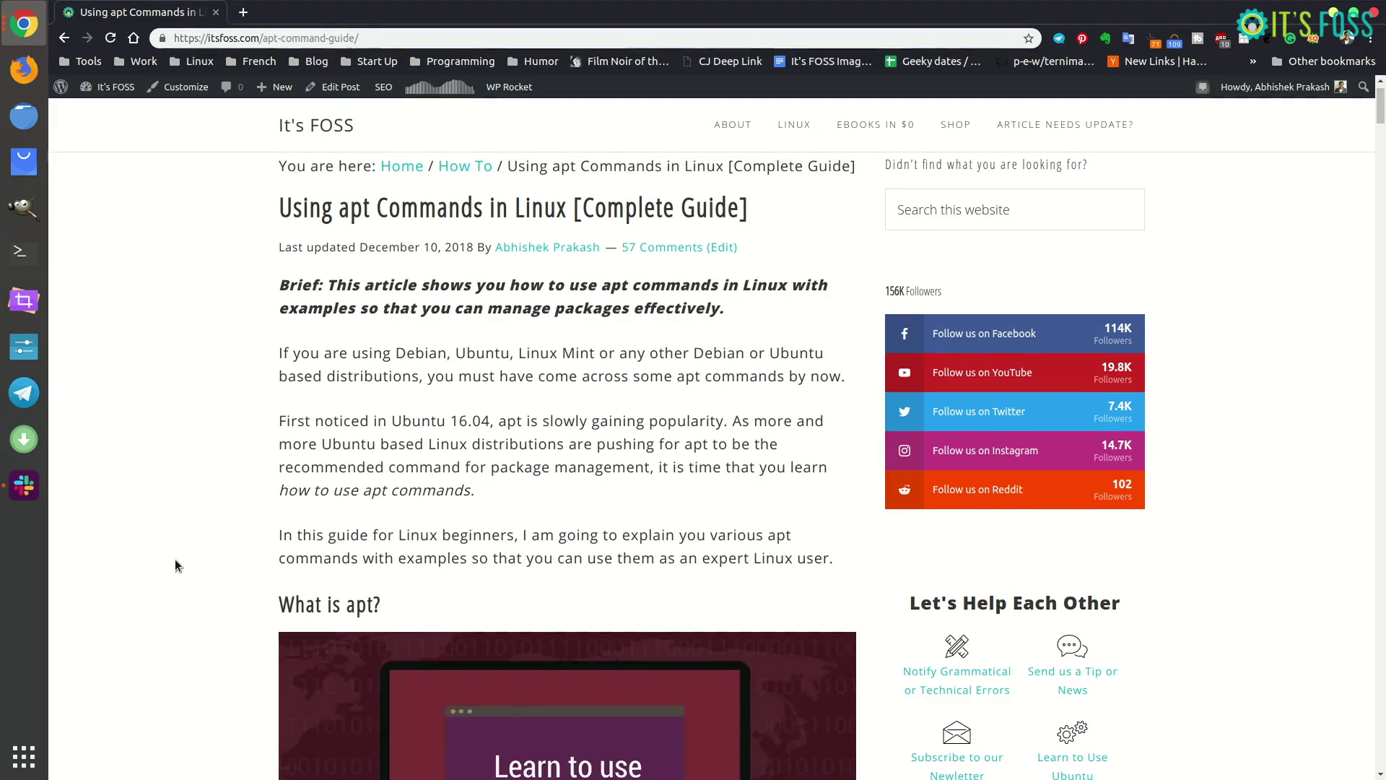
scroll(174, 559, "down", 4)
scroll(175, 559, "down", 4)
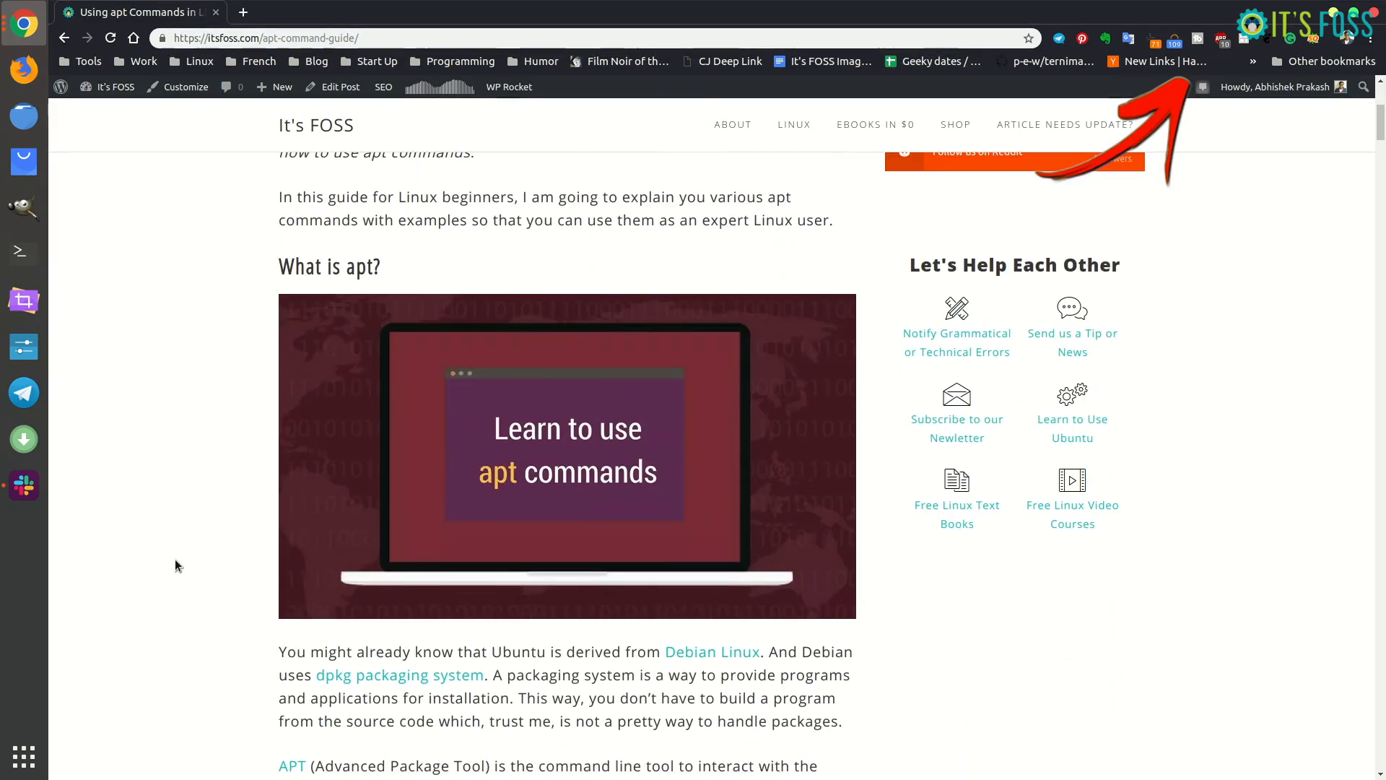
scroll(174, 559, "down", 4)
scroll(175, 558, "down", 3)
scroll(174, 559, "down", 5)
scroll(174, 560, "down", 3)
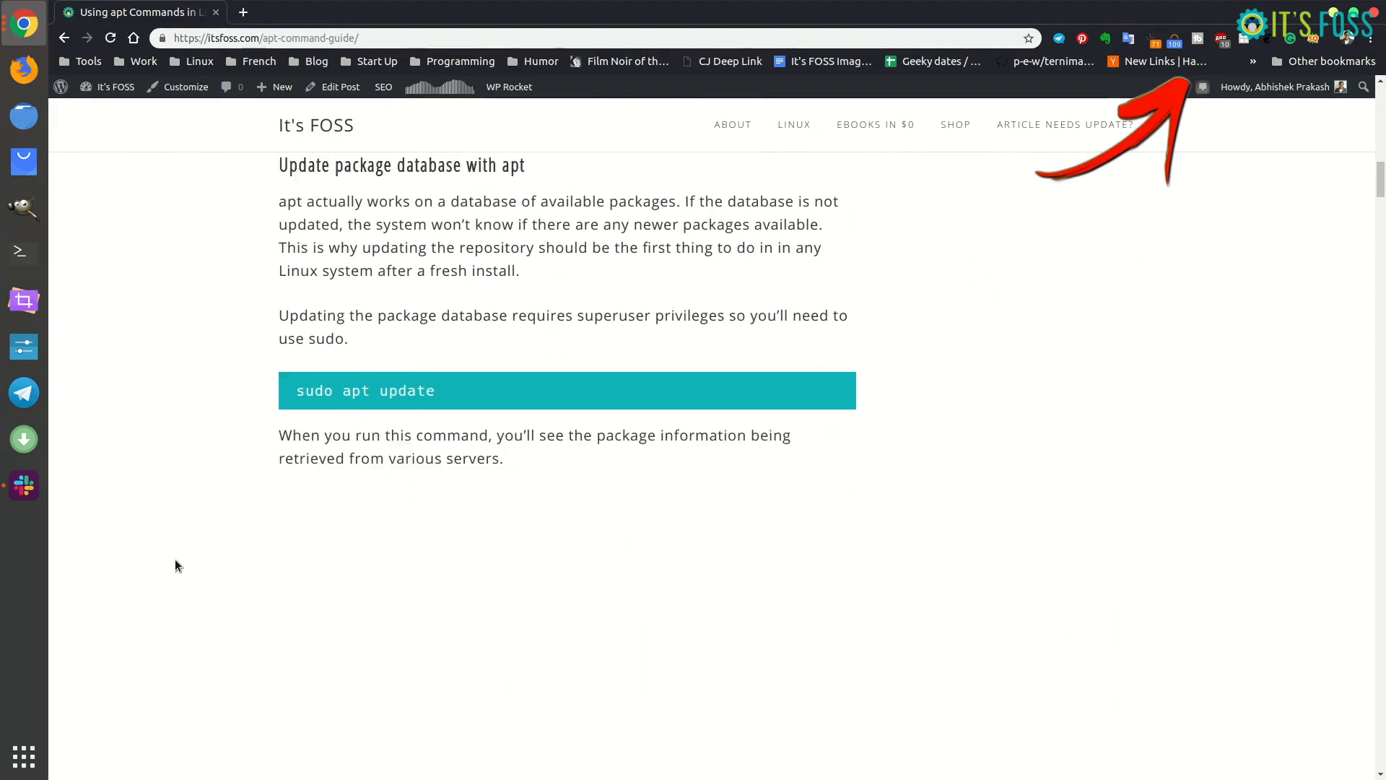